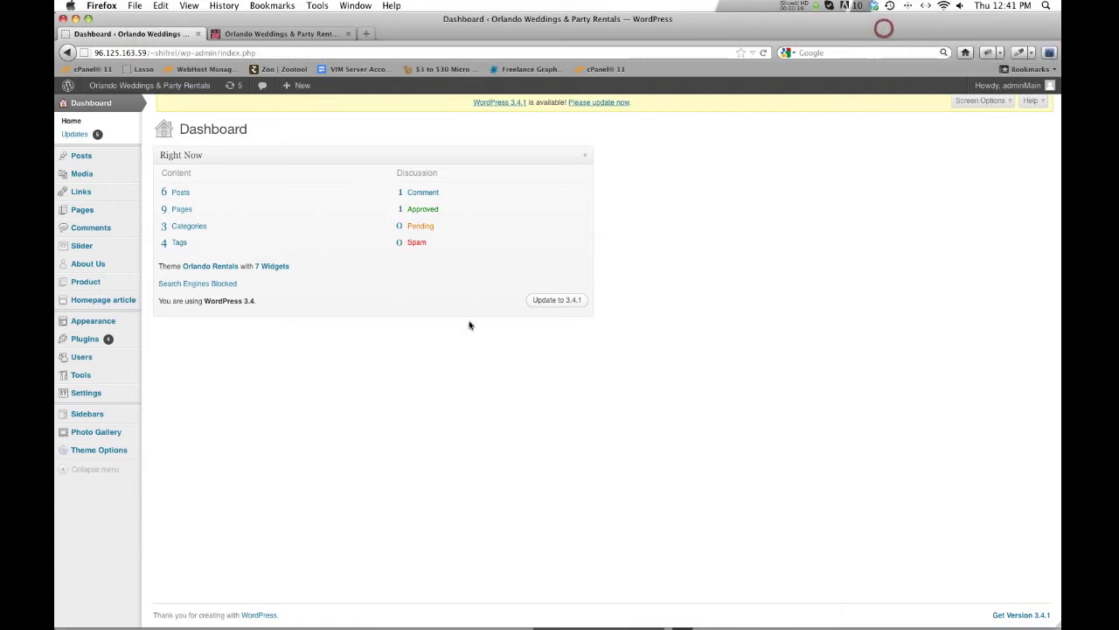
- Open the Menus management page for the site's theme
click(466, 434)
click(212, 397)
mouse_move(100, 328)
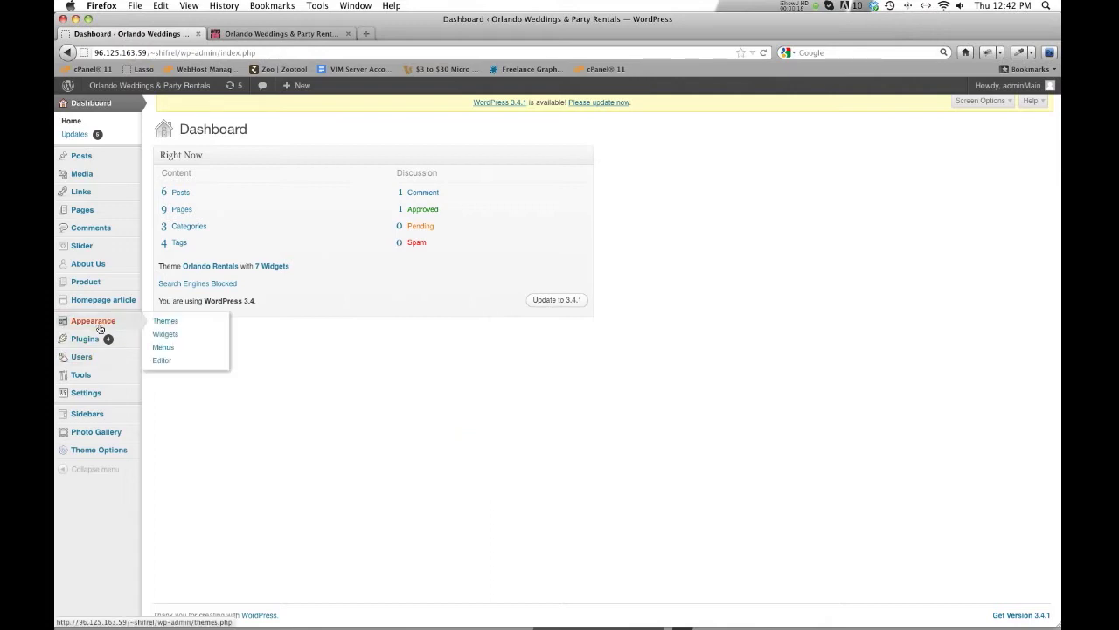
click(171, 353)
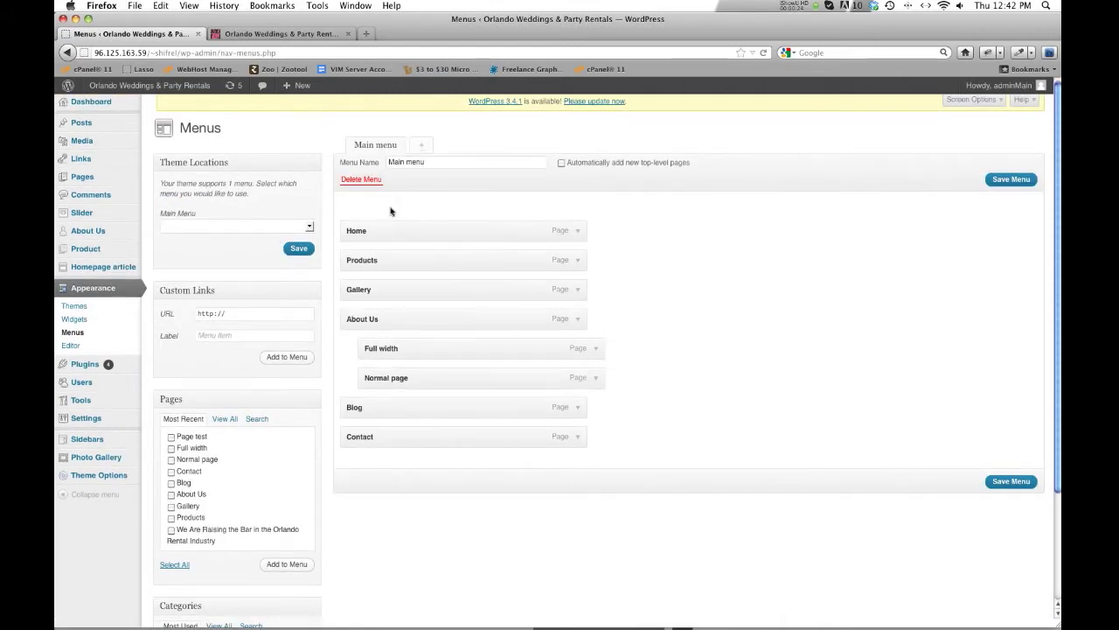
- Compare the order of the live site's navigation links with the Main menu items in the admin area
click(278, 33)
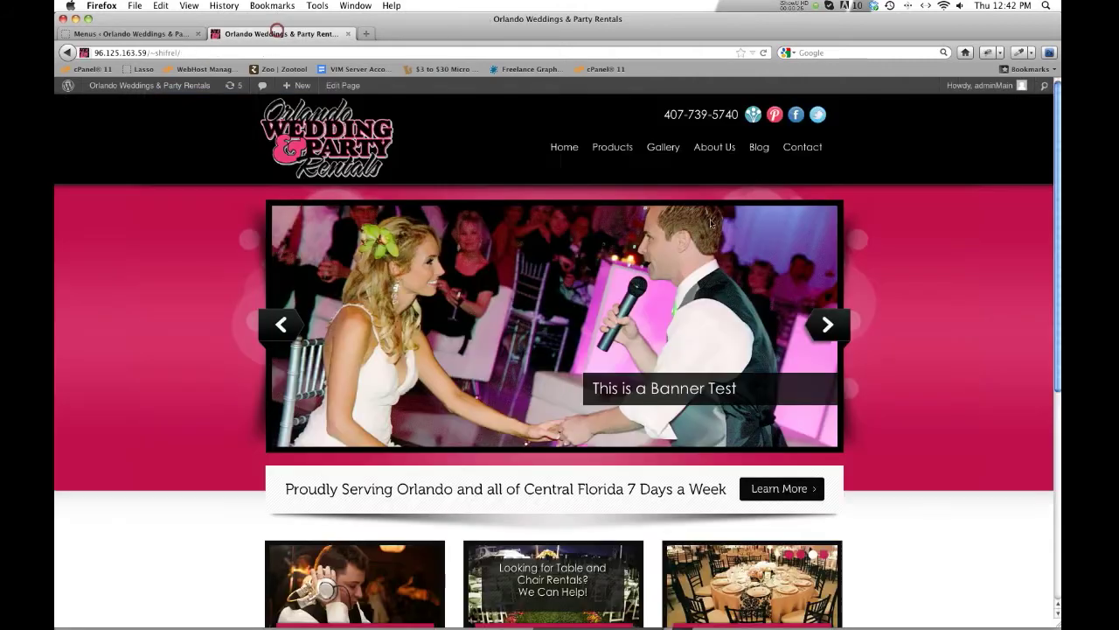
click(111, 33)
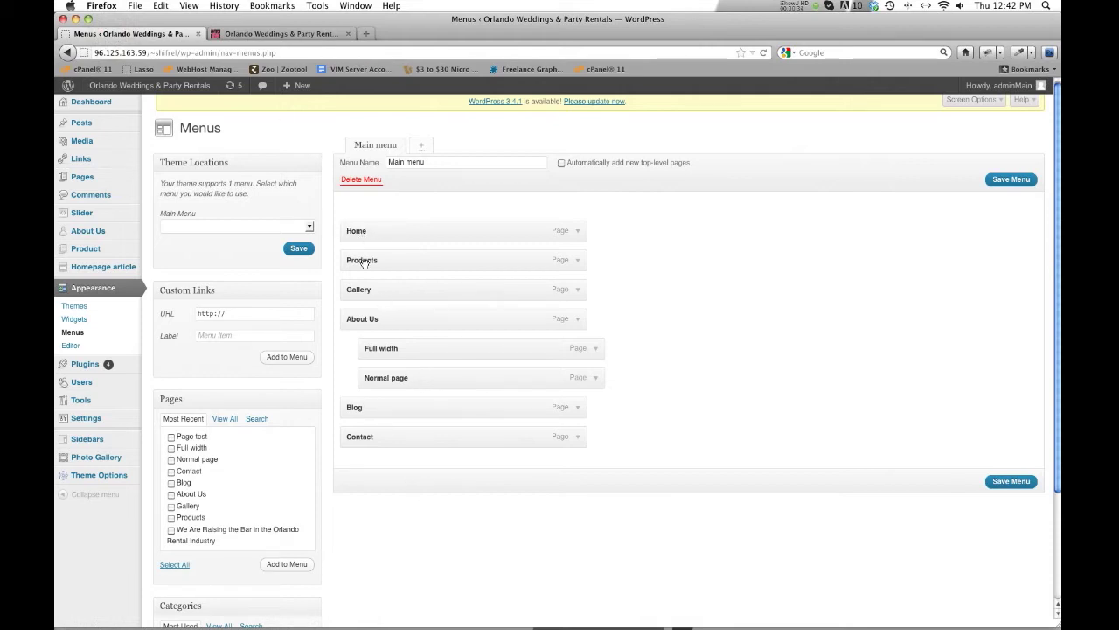
click(254, 35)
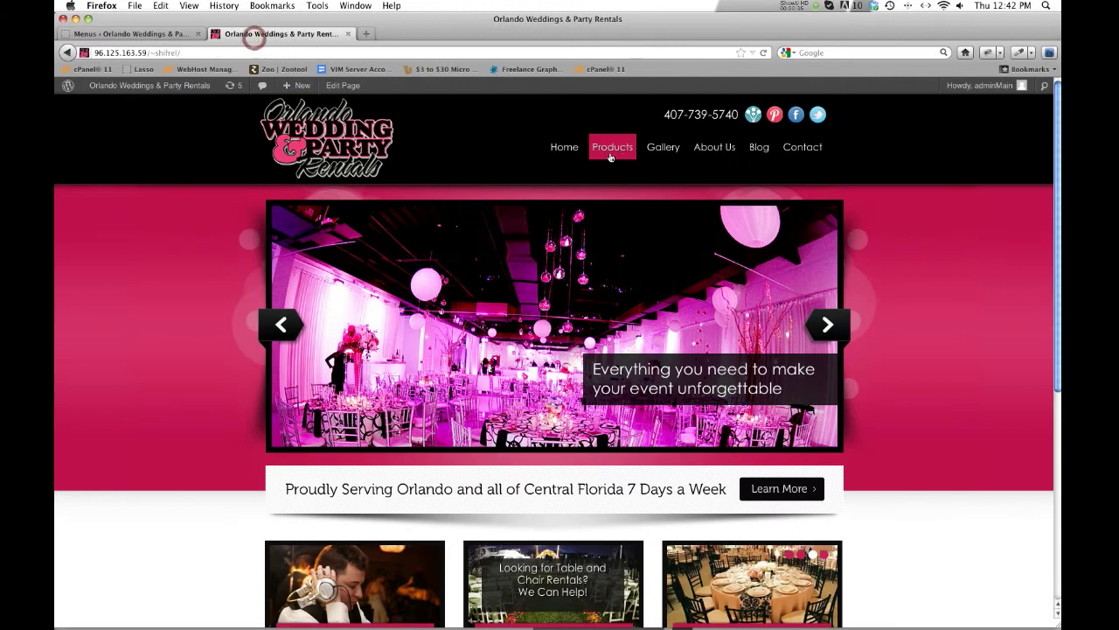
click(111, 33)
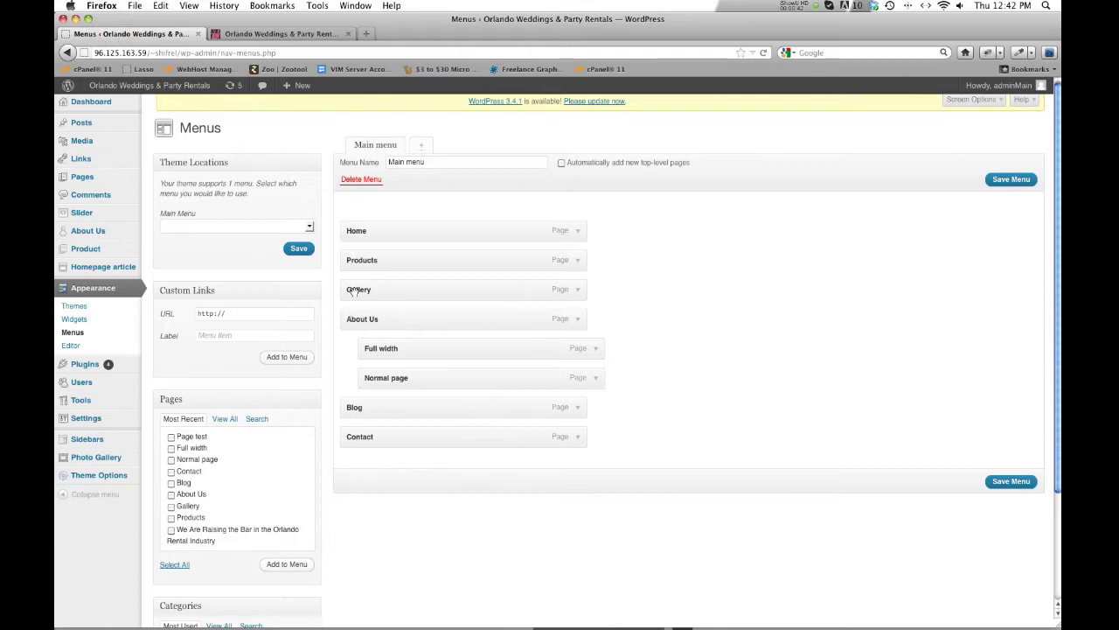
- Move Gallery above Products in the Main menu, save the menu, and check the live site's navigation
drag(361, 290, 362, 259)
click(997, 483)
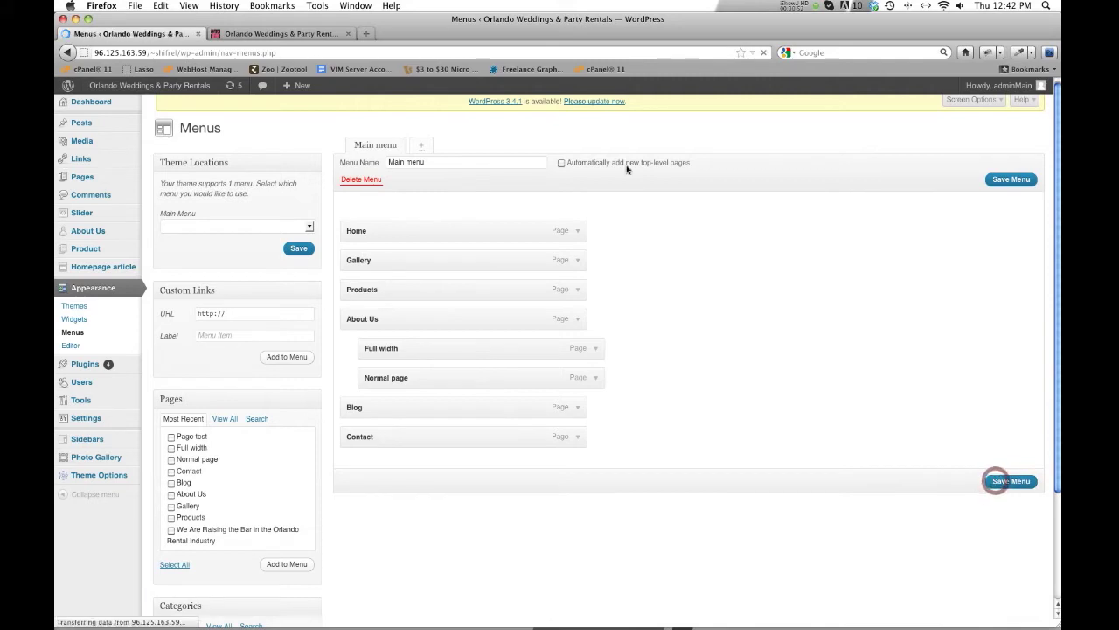
click(248, 34)
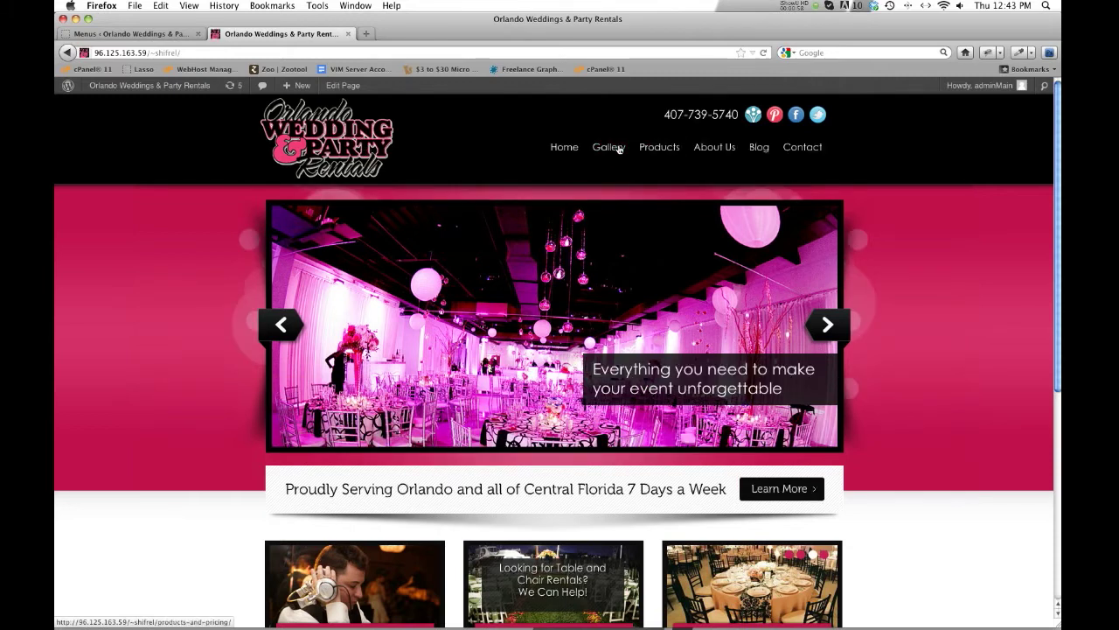
- Move Products back above Gallery in the Main menu
click(131, 34)
drag(439, 299, 446, 327)
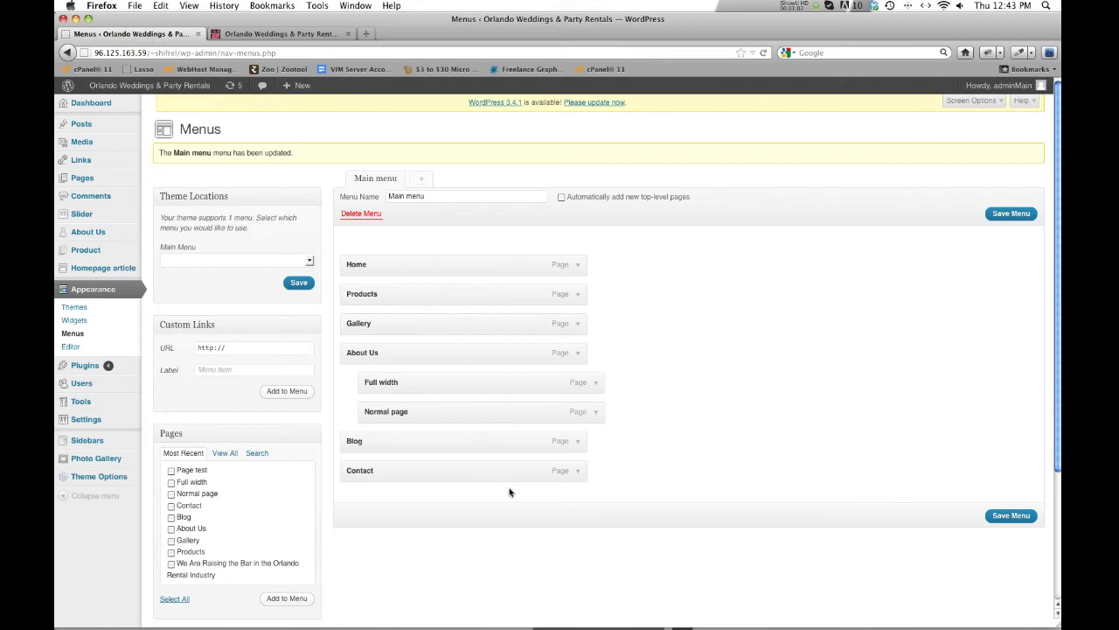
scroll(516, 536, down, 1)
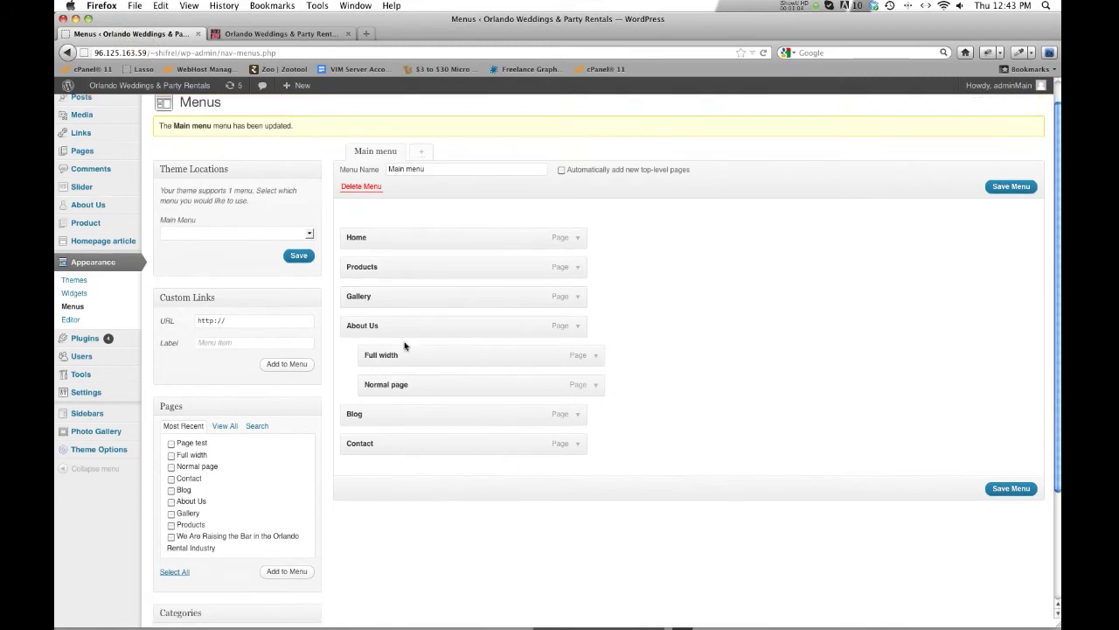
scroll(406, 349, up, 1)
- Look at the About Us submenu on the live site, and return to the menu editor
click(262, 35)
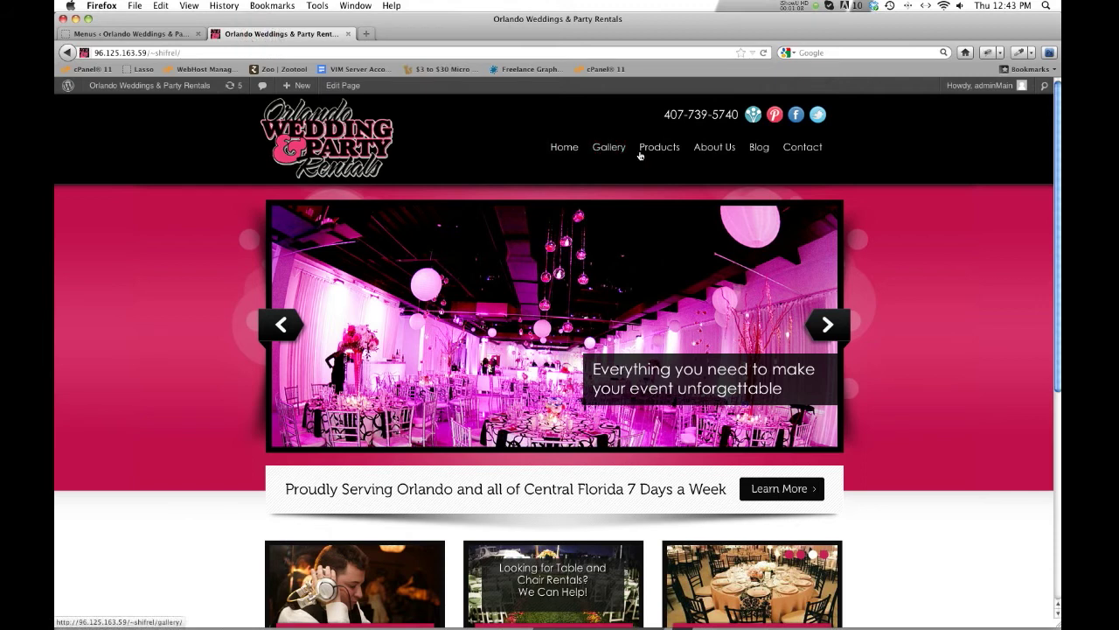
mouse_move(702, 154)
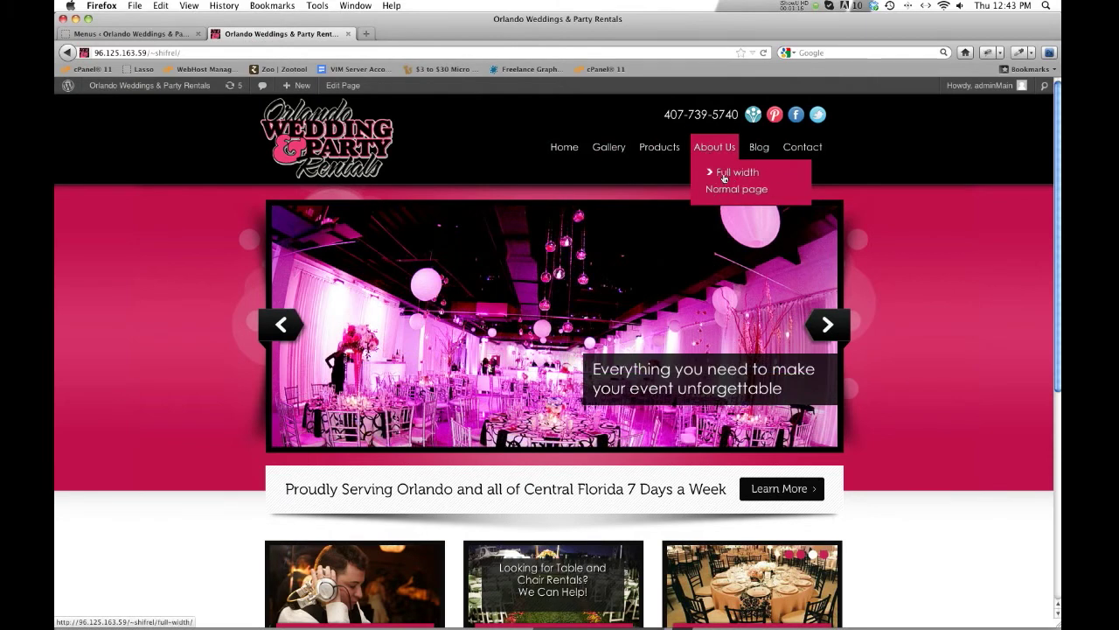
click(160, 33)
- Examine the nested menu items and the Custom Links, Pages and Categories boxes that supply new menu entries
scroll(522, 512, down, 2)
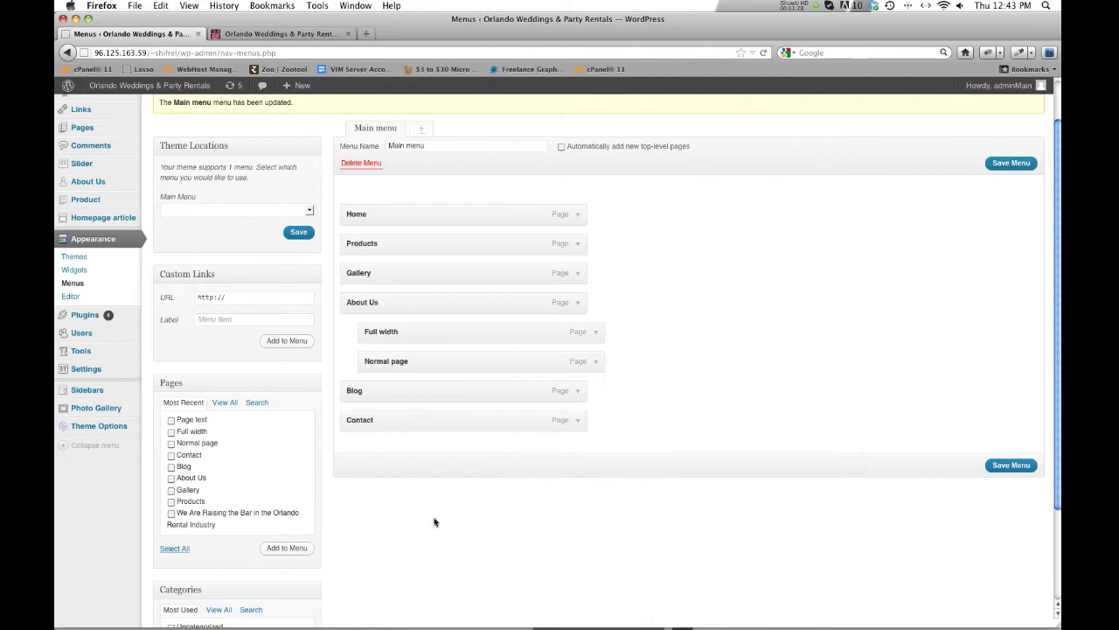
scroll(421, 304, down, 1)
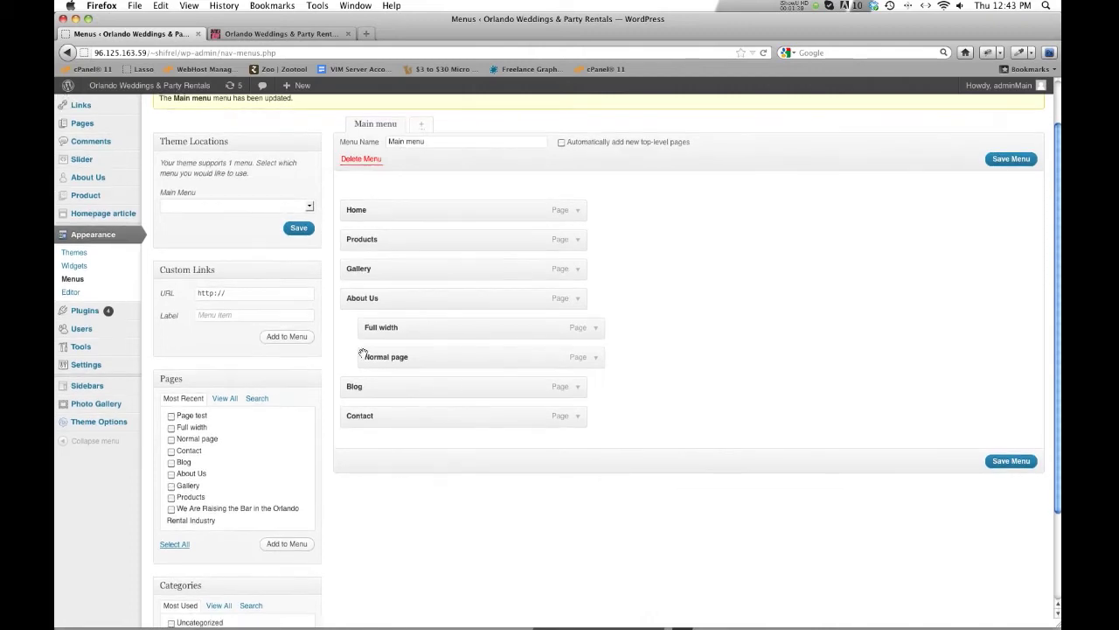
scroll(395, 538, down, 2)
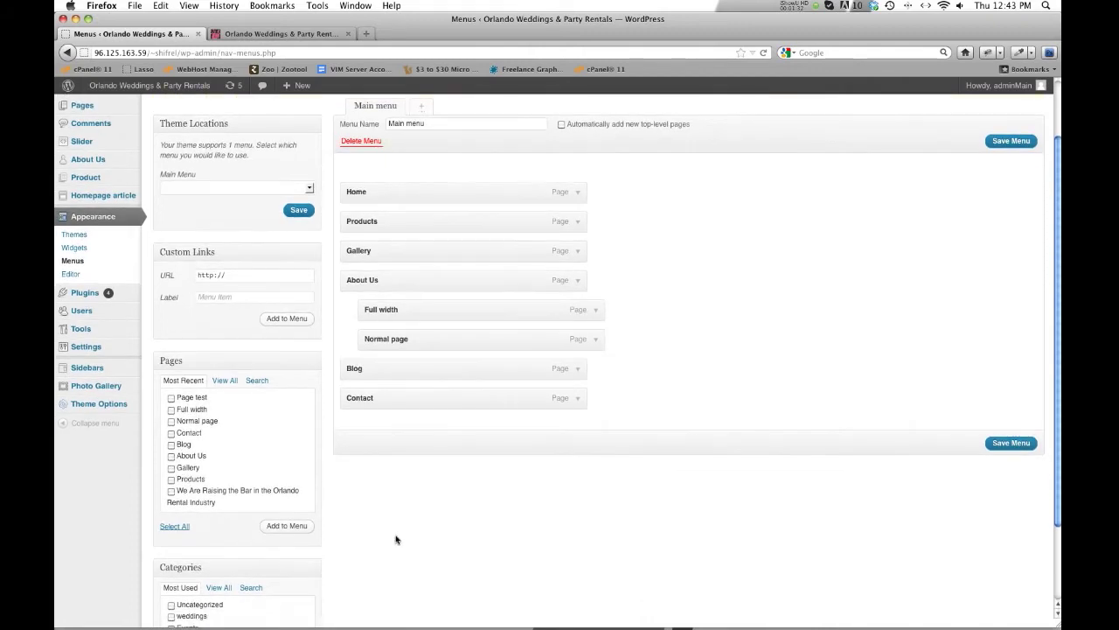
scroll(397, 539, down, 5)
scroll(397, 537, up, 7)
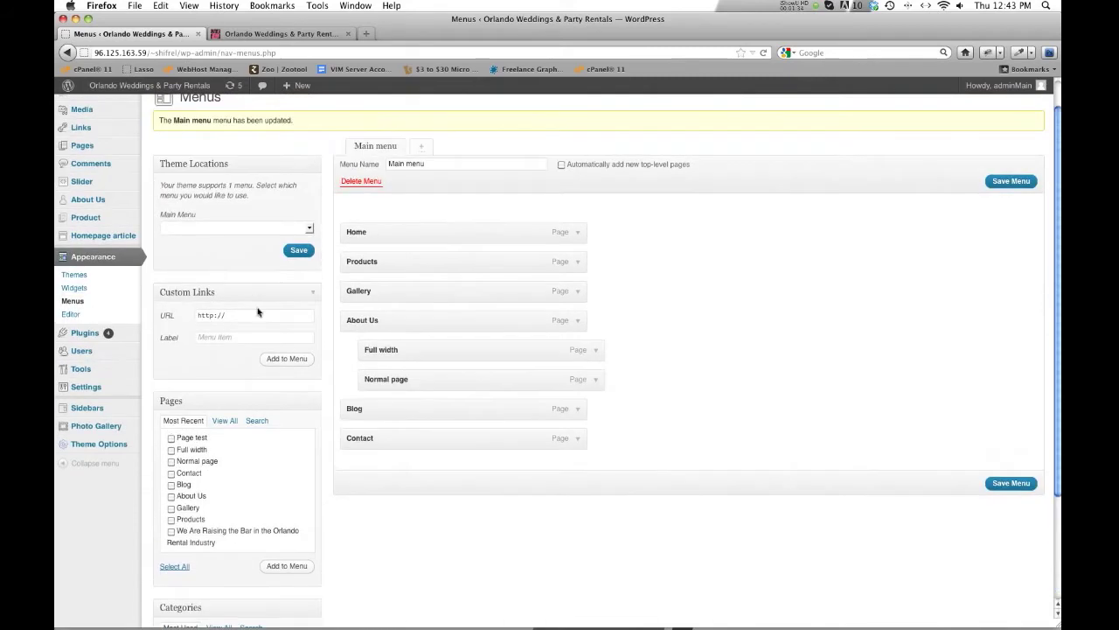
scroll(260, 311, down, 5)
scroll(272, 306, up, 4)
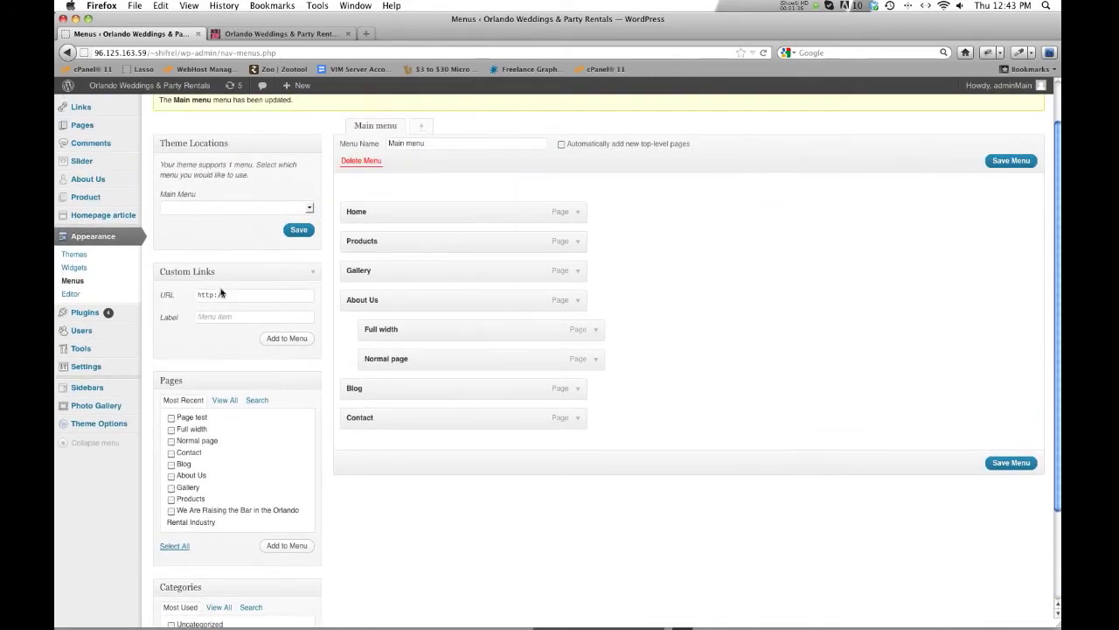
scroll(221, 293, down, 5)
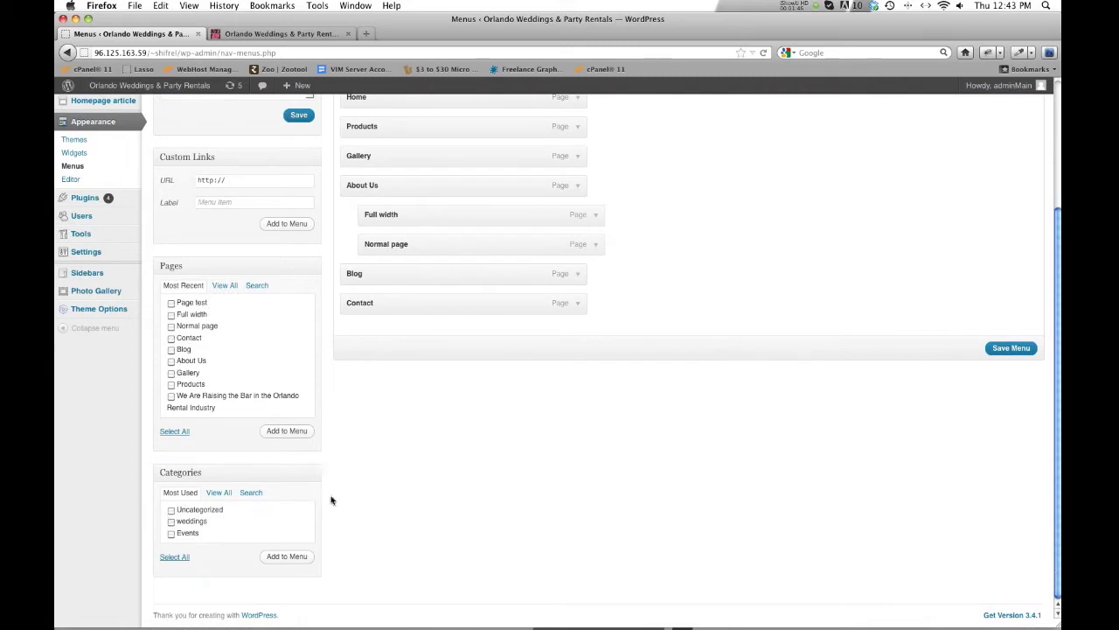
scroll(334, 516, up, 4)
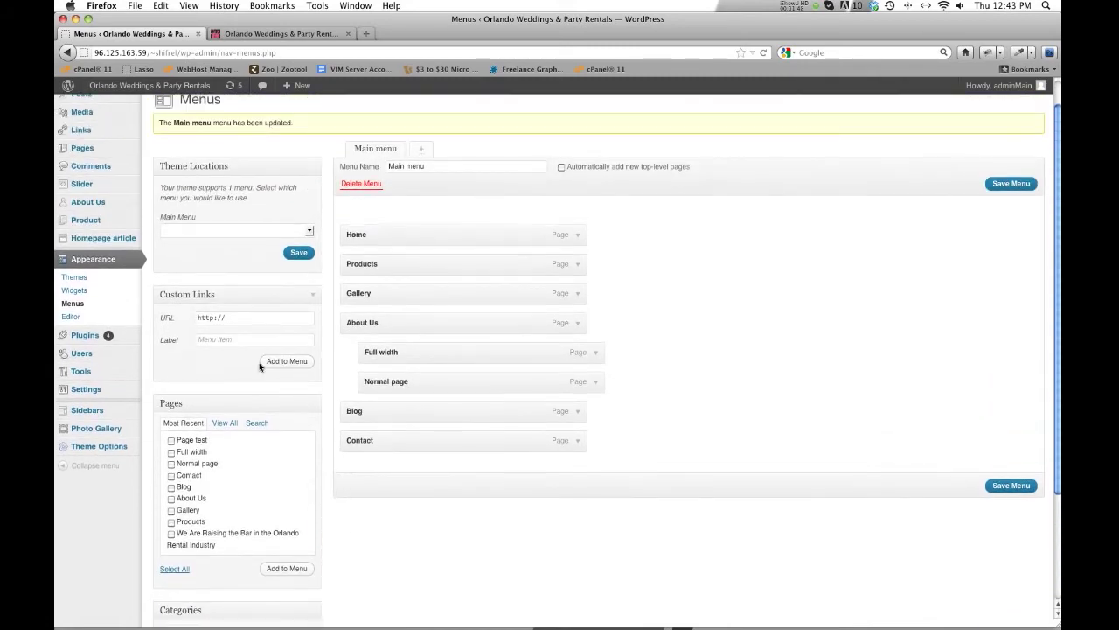
scroll(271, 364, up, 1)
scroll(263, 365, down, 1)
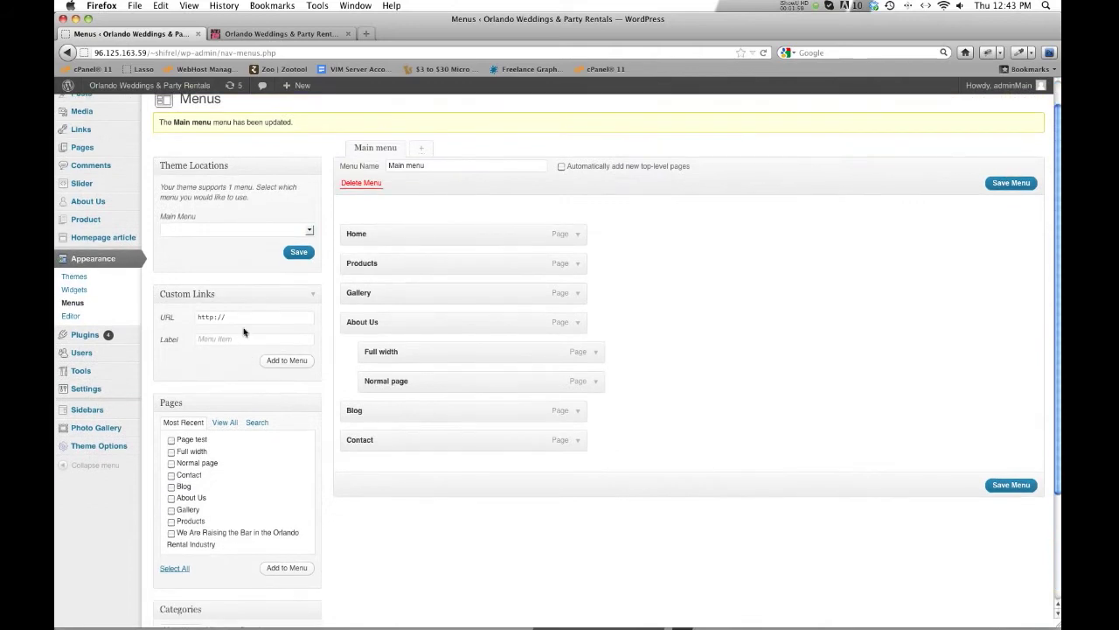
click(236, 317)
key(BackSpace)
text(Google)
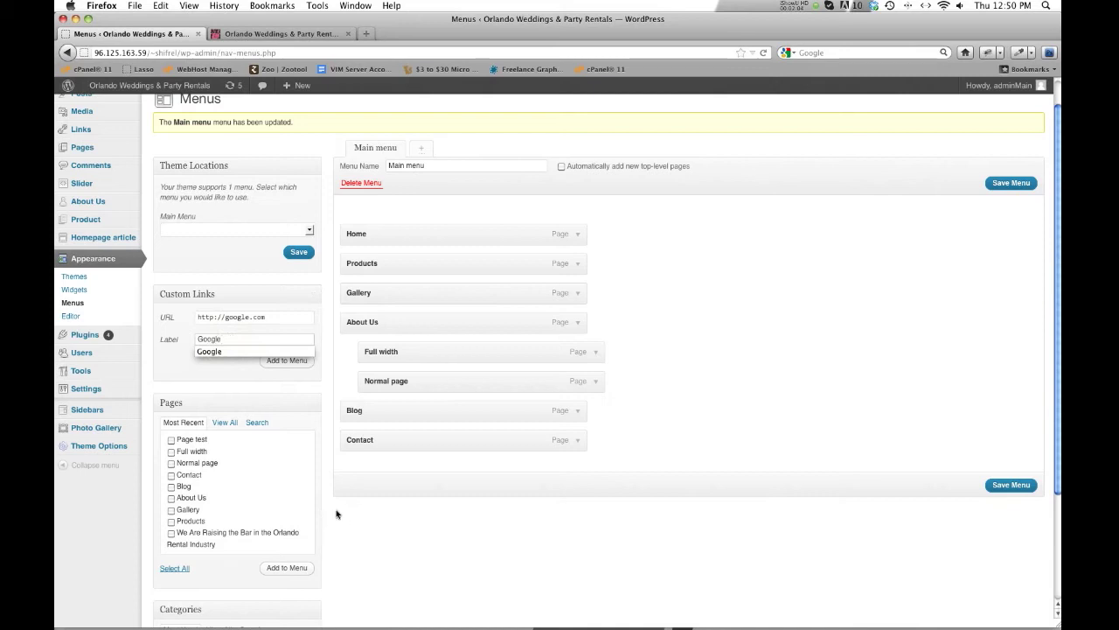
click(342, 515)
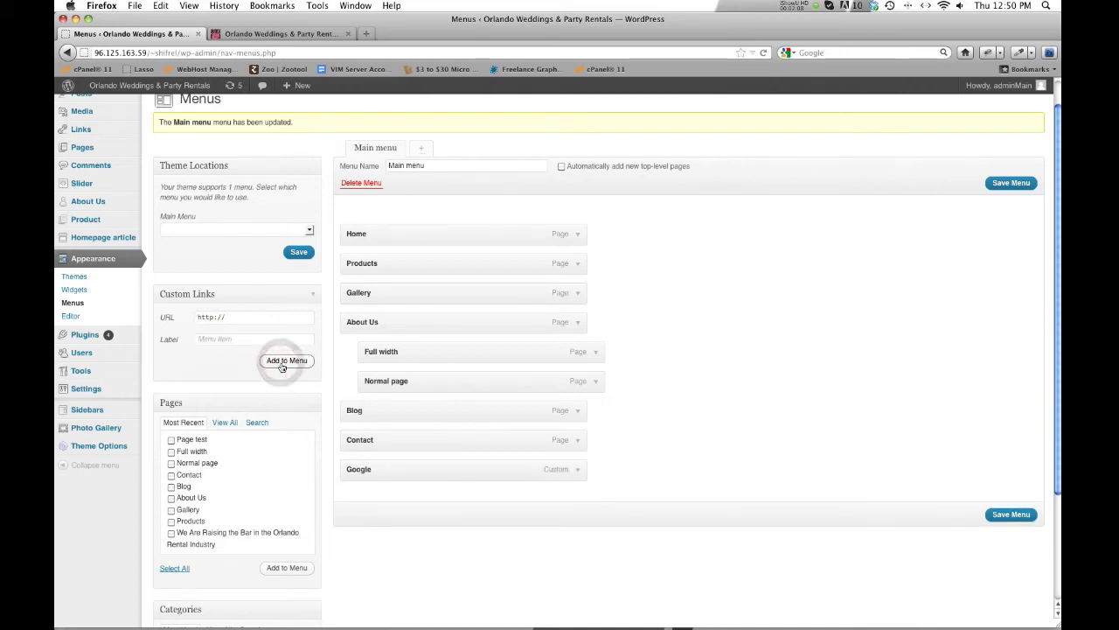
- Move the Google link below Products and indent it as a Products sub-item
scroll(464, 475, up, 1)
drag(461, 472, 460, 294)
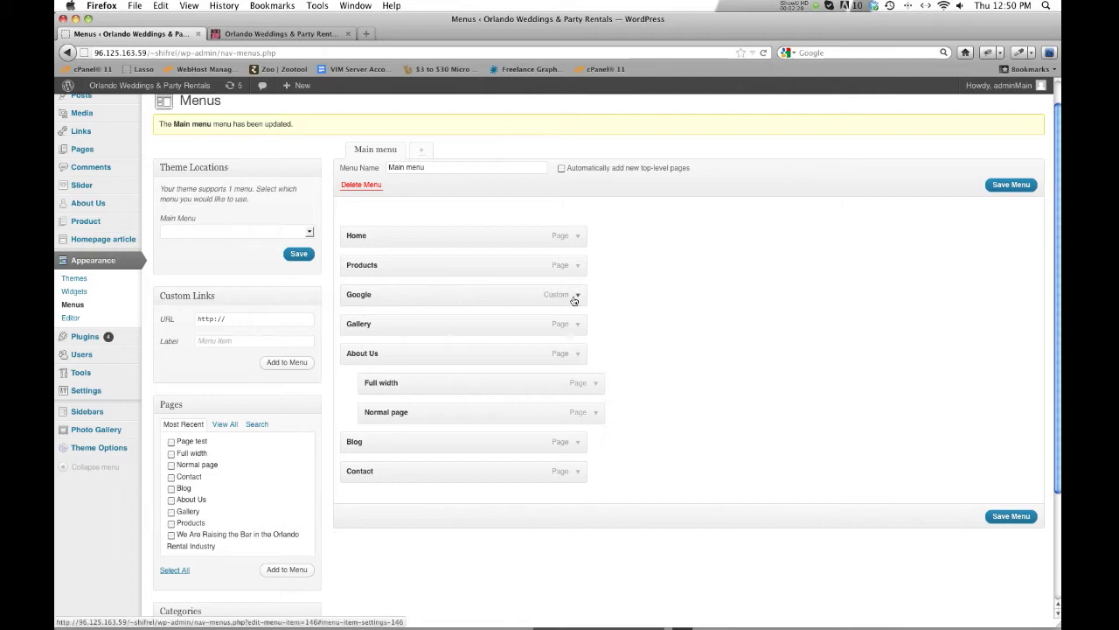
drag(413, 298, 441, 300)
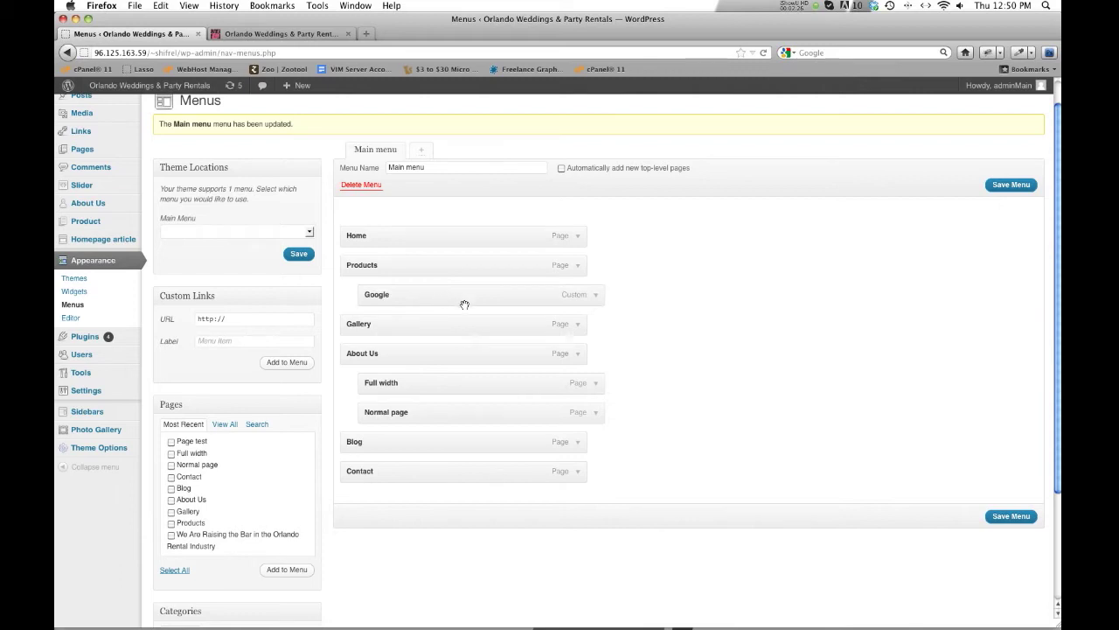
- Inspect the Google item's URL and navigation label, and briefly check the Products item's settings
click(594, 298)
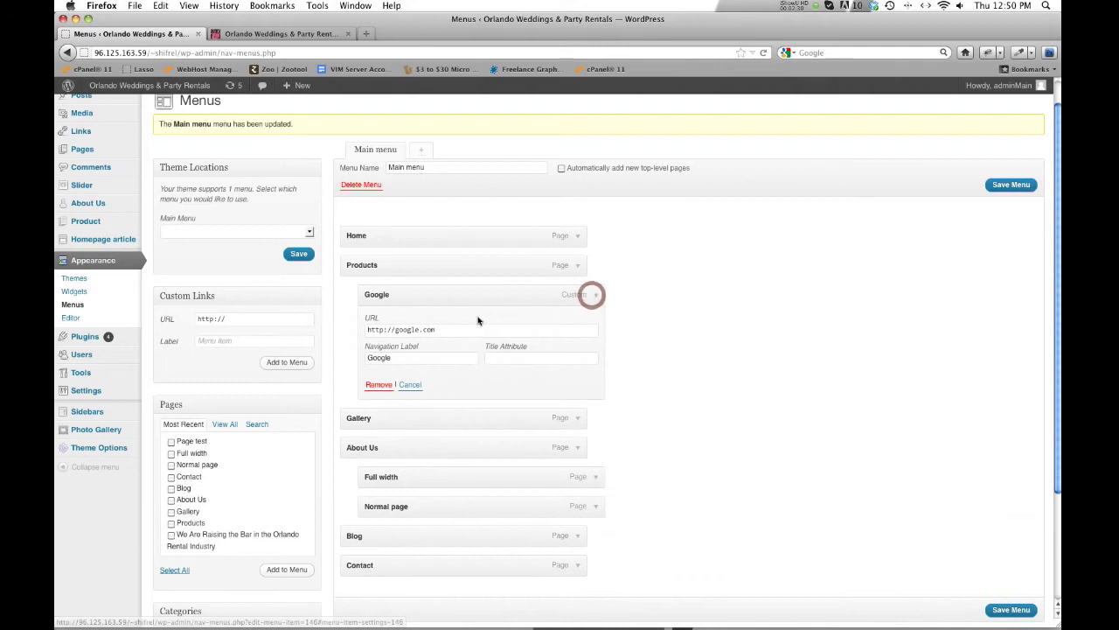
click(575, 266)
click(576, 266)
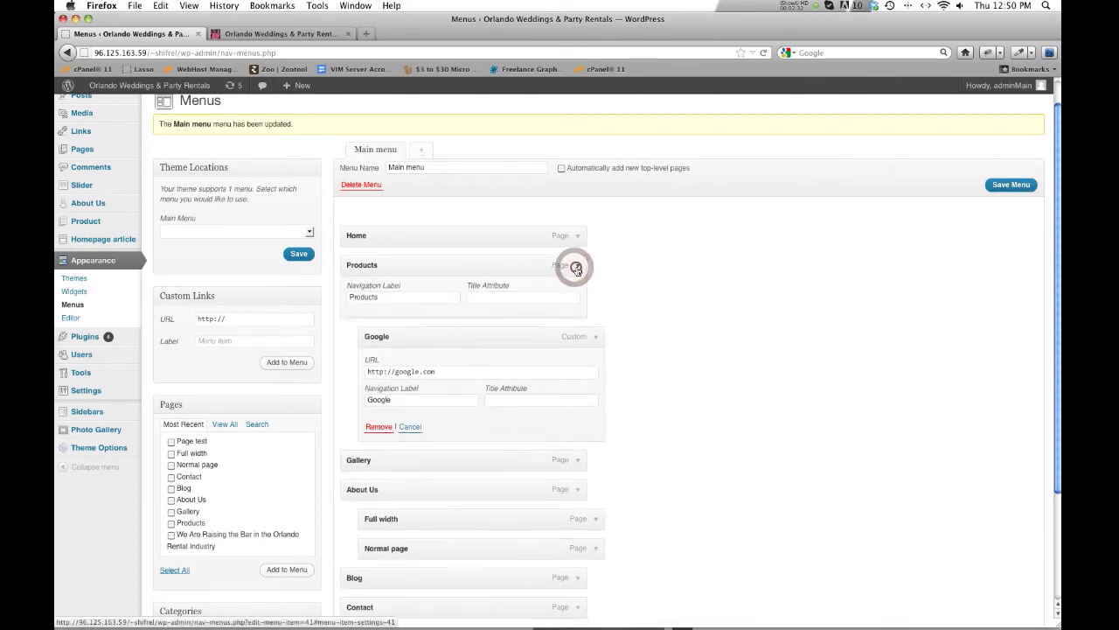
drag(441, 330, 350, 332)
double_click(379, 358)
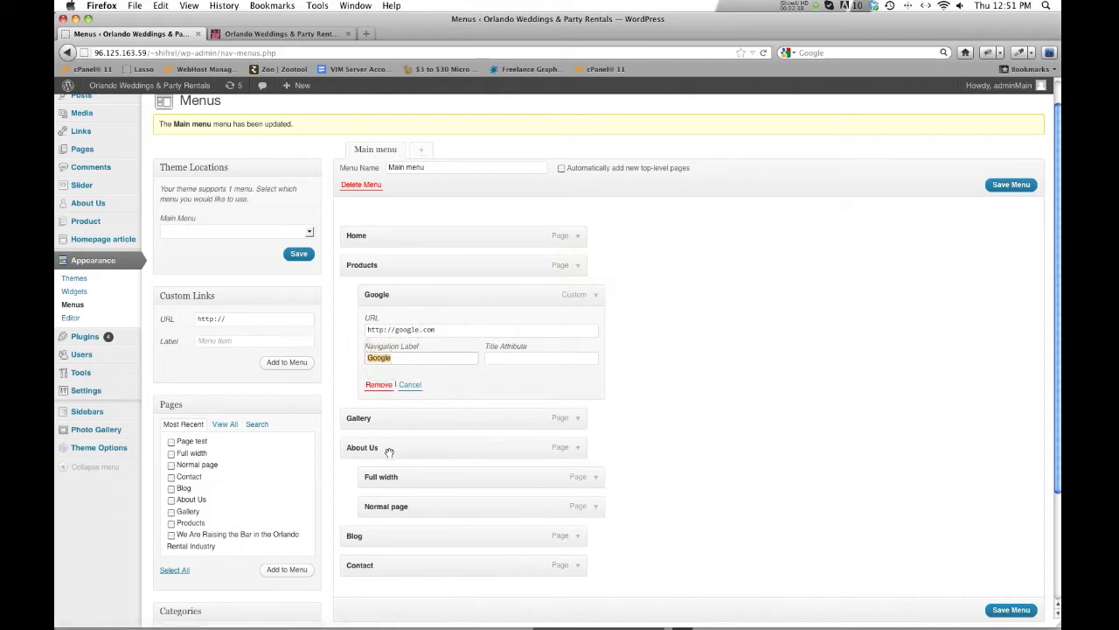
- Inspect the About Us and Gallery item settings, and collapse the About Us and Google details
click(580, 450)
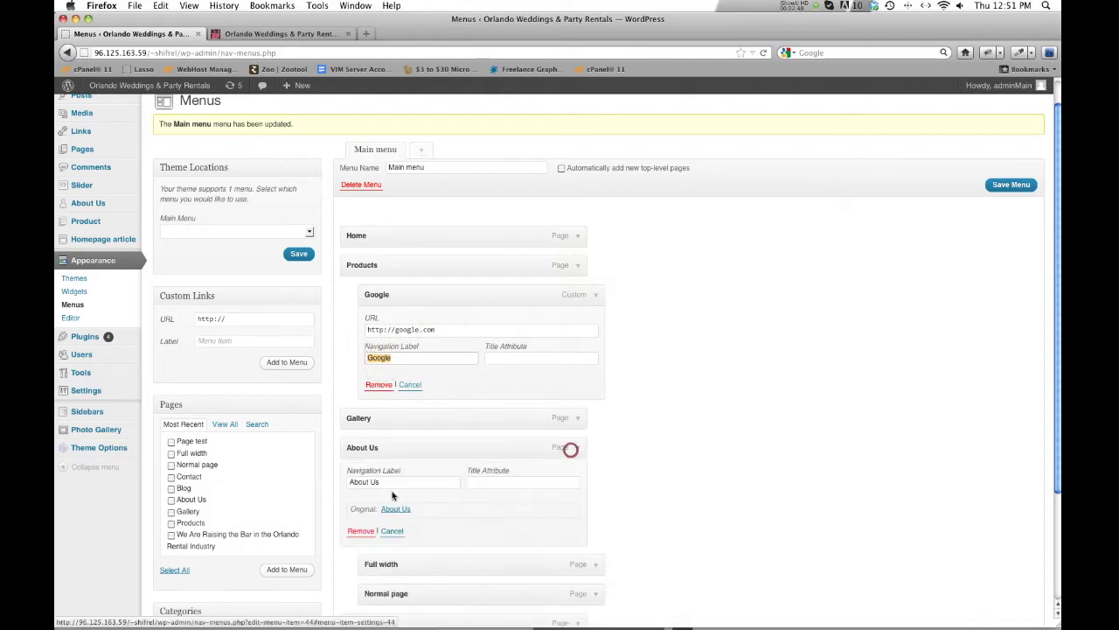
triple_click(375, 481)
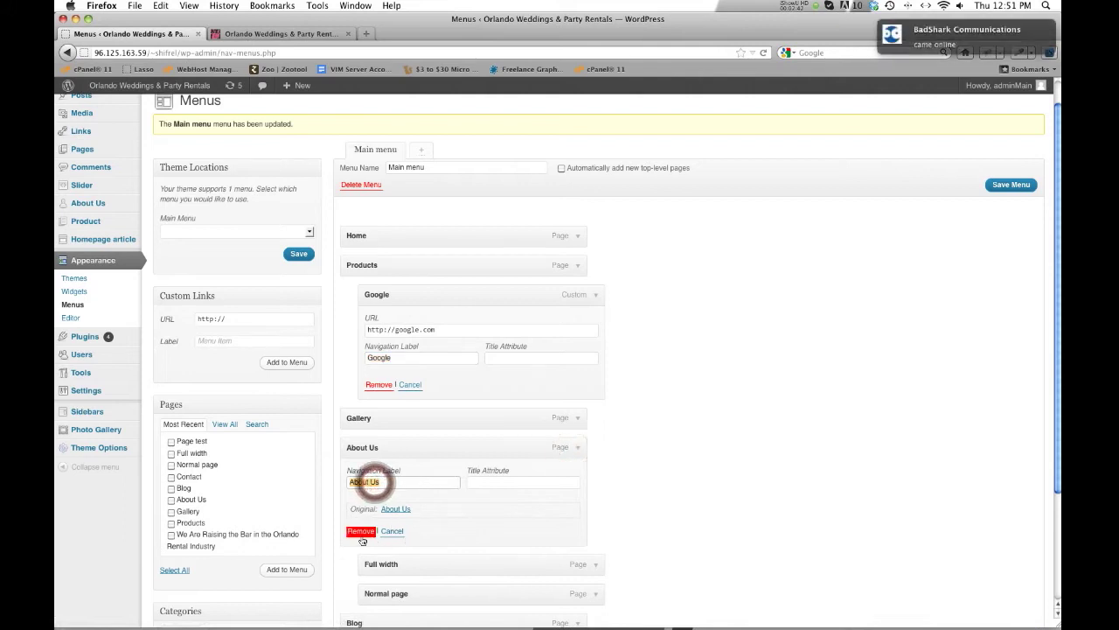
click(579, 447)
click(578, 419)
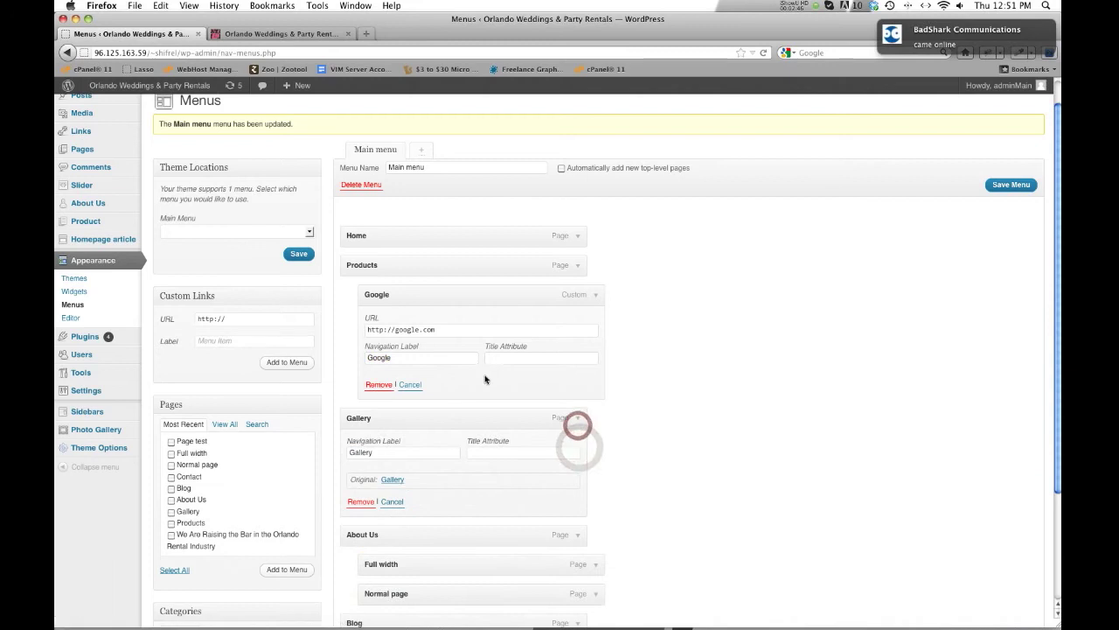
click(593, 299)
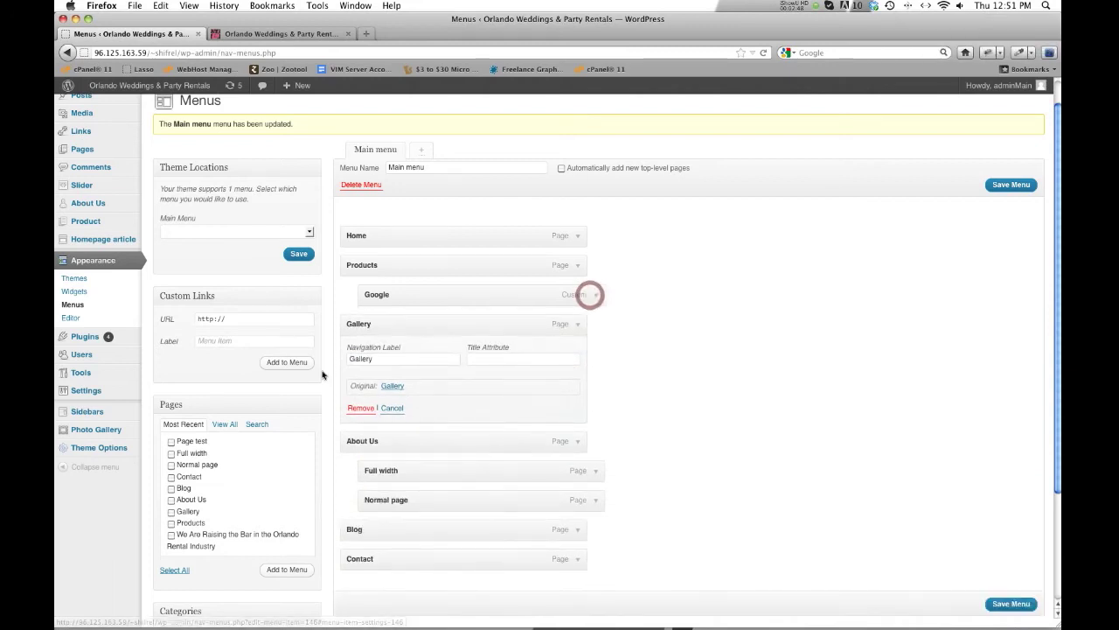
- Add the Page test page and the weddings category to the Main menu
scroll(320, 375, down, 3)
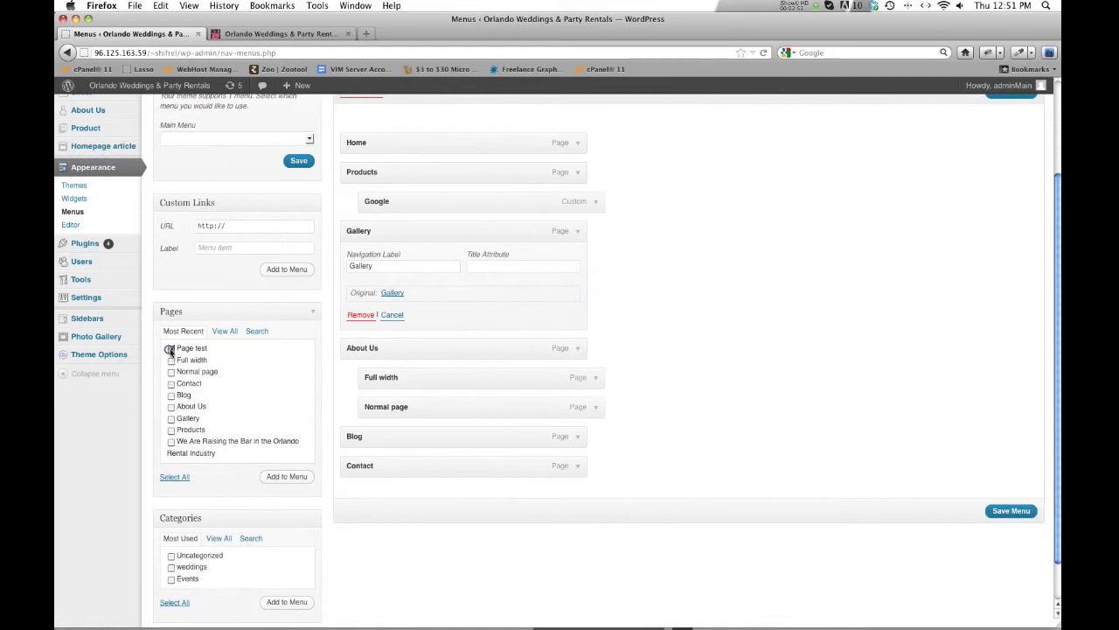
click(280, 478)
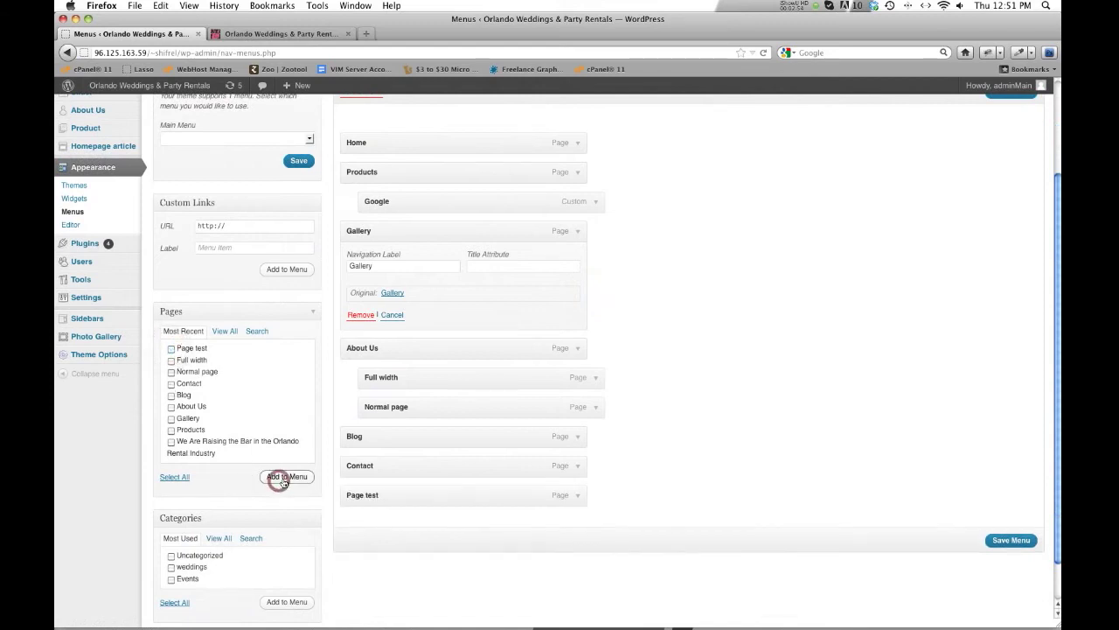
click(172, 567)
click(275, 602)
- Place Page test and weddings below Google as sub-items of Products
drag(395, 495, 411, 228)
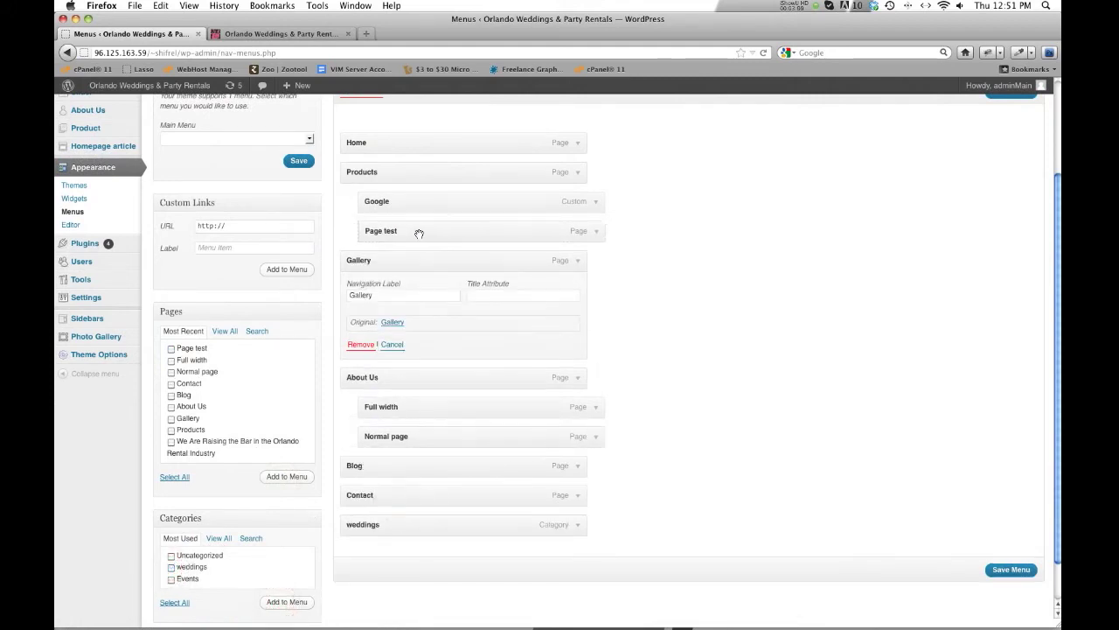
drag(438, 522, 454, 256)
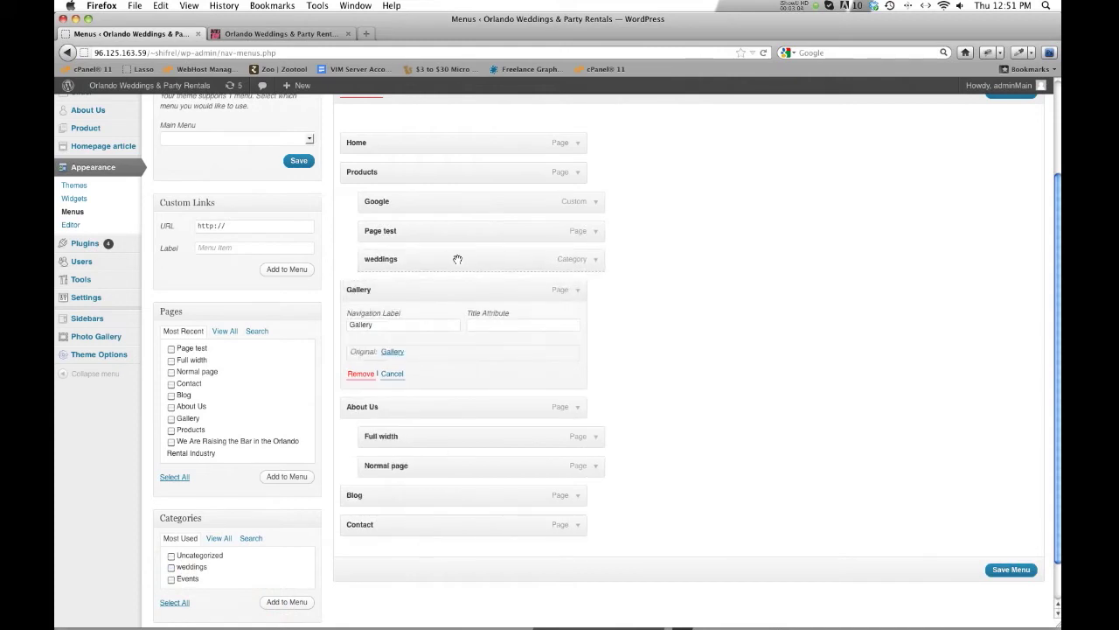
- Save the Main menu and check the Products submenu on the live site's homepage
click(1010, 573)
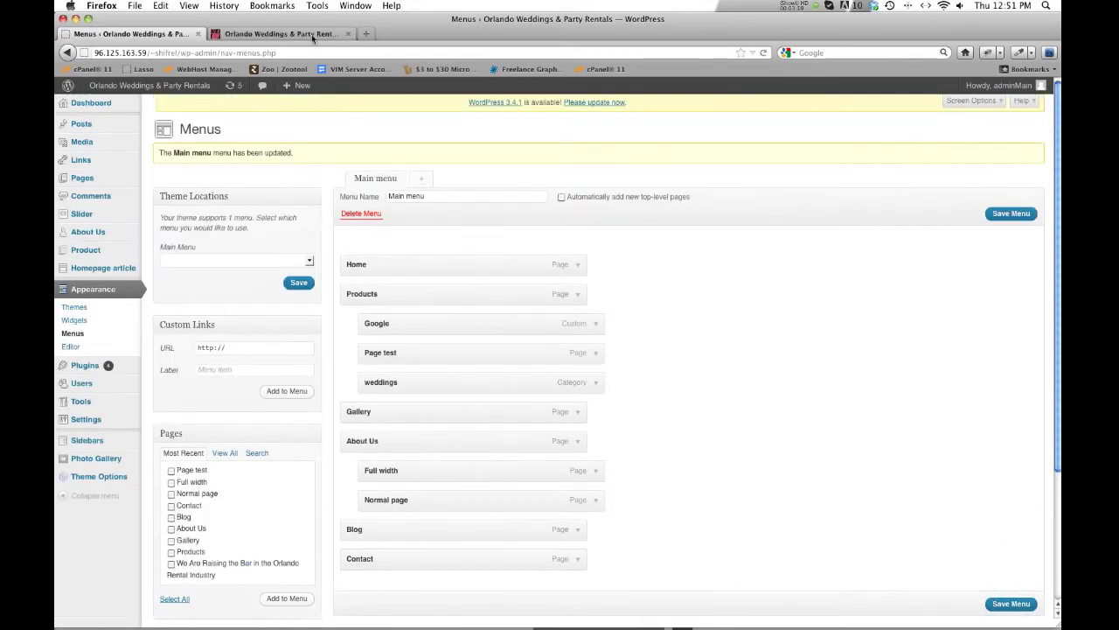
click(312, 35)
click(308, 35)
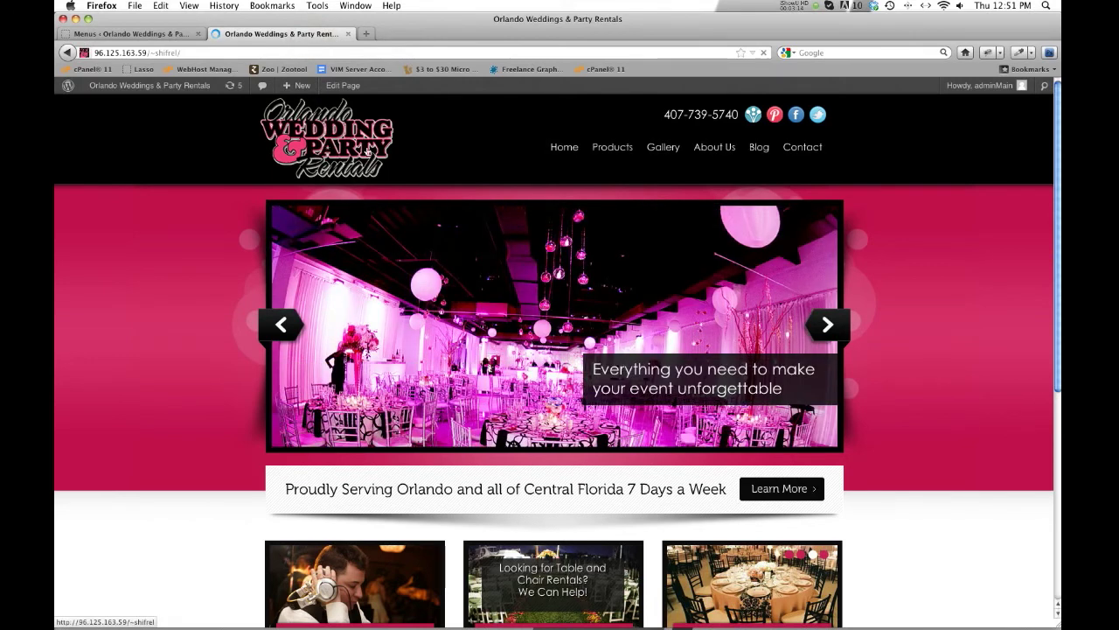
mouse_move(612, 147)
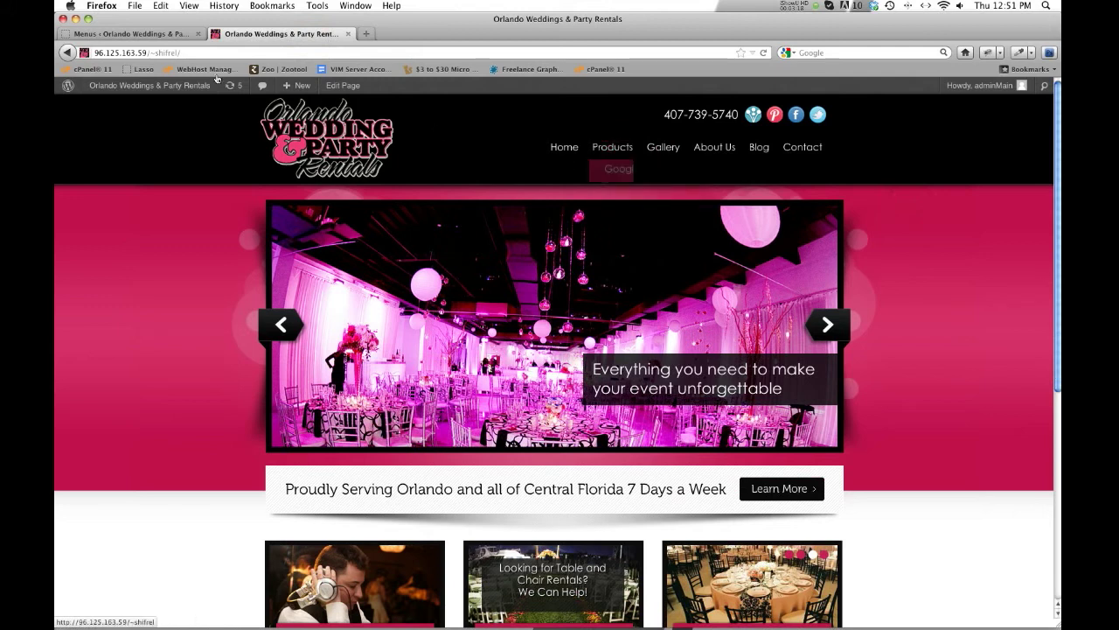
- Remove the Google, Page test and weddings sub-items from Products and save the Main menu
click(158, 35)
scroll(639, 428, down, 5)
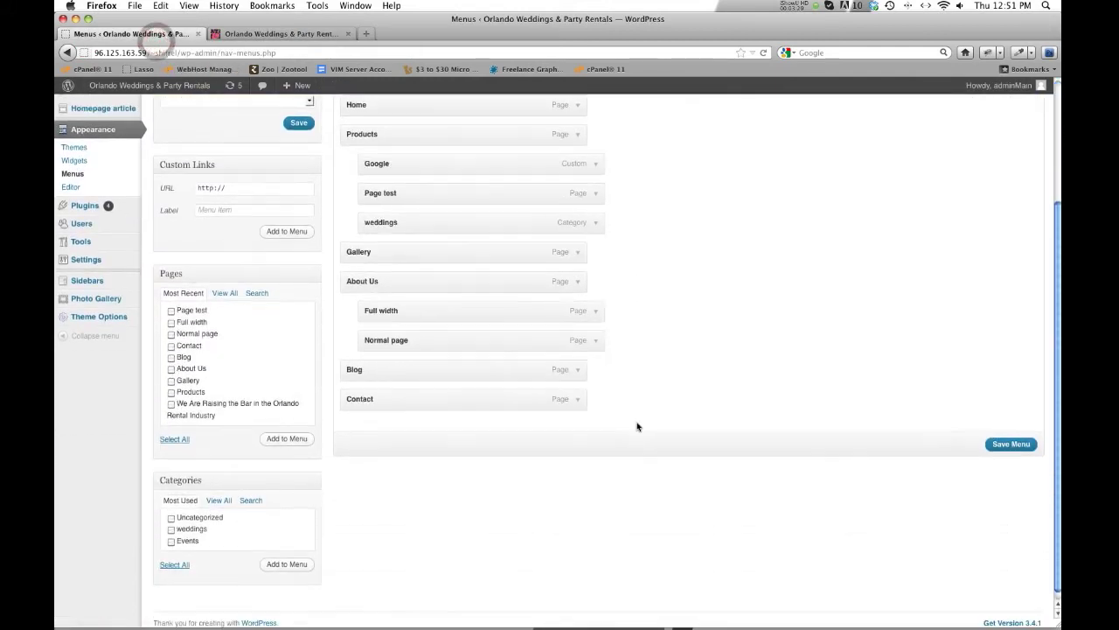
scroll(603, 385, up, 3)
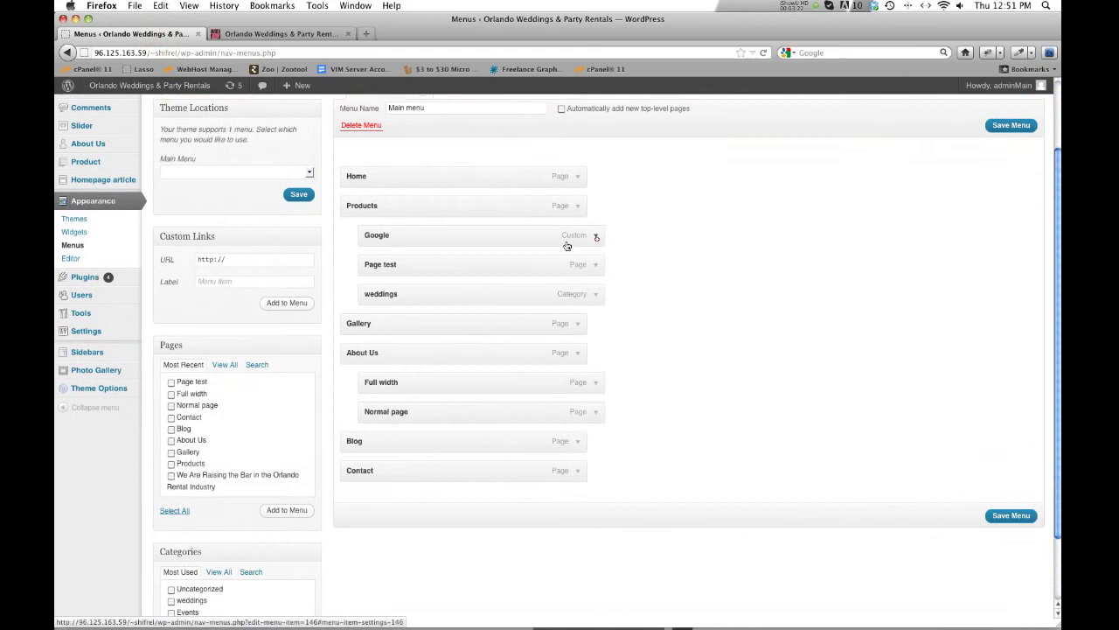
click(596, 235)
click(378, 325)
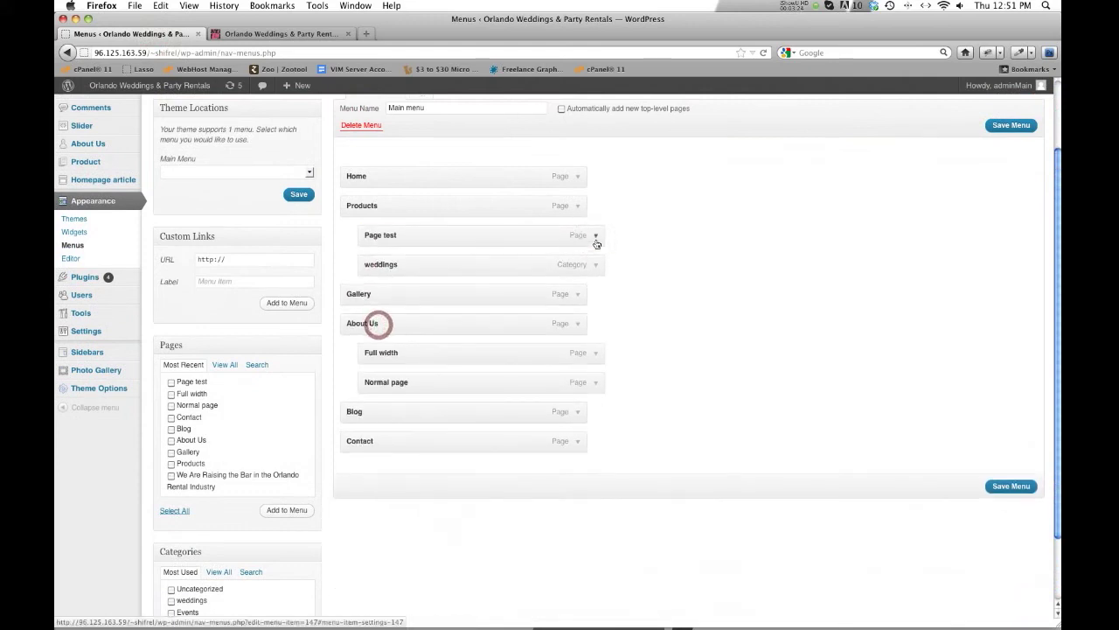
click(596, 235)
click(379, 320)
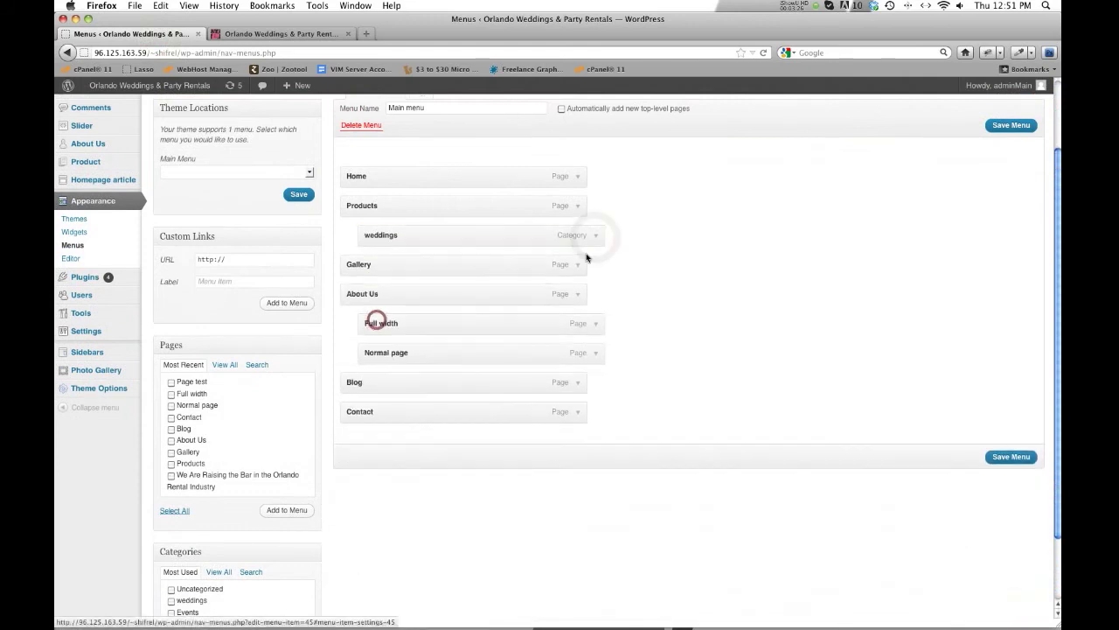
click(595, 236)
click(379, 320)
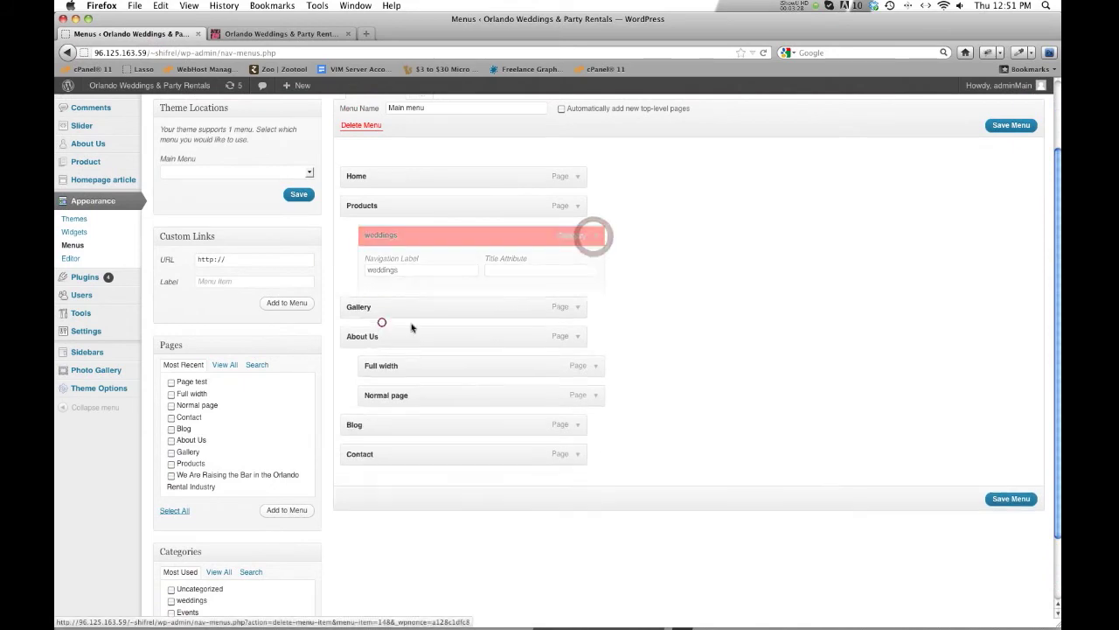
click(1006, 429)
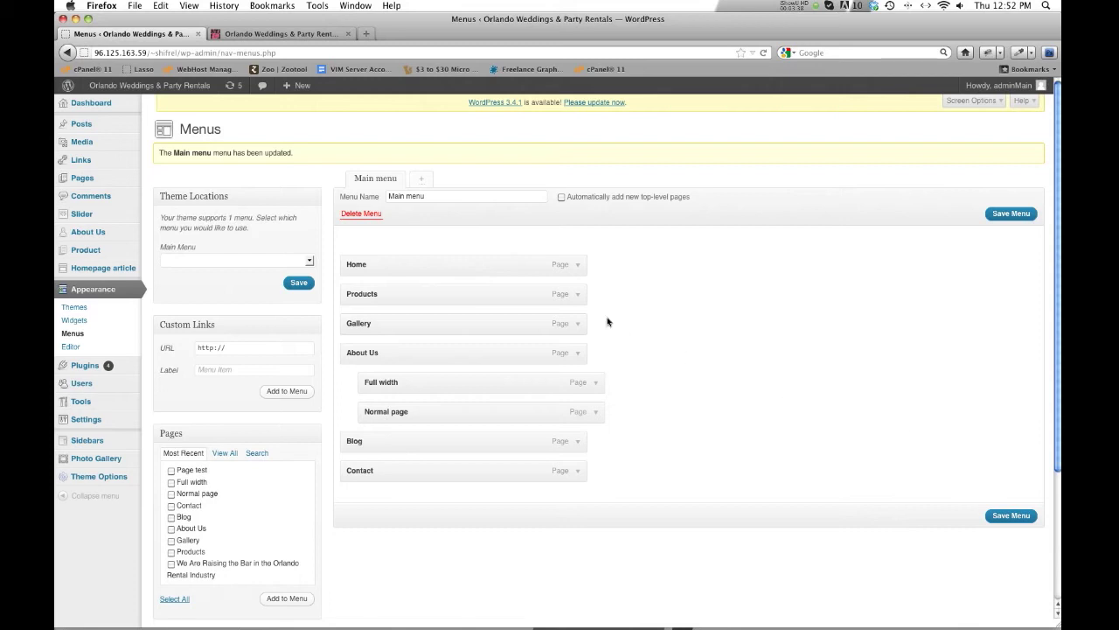
- Reload the live homepage to check its Products item, and return to review the Main menu and available pages
click(291, 34)
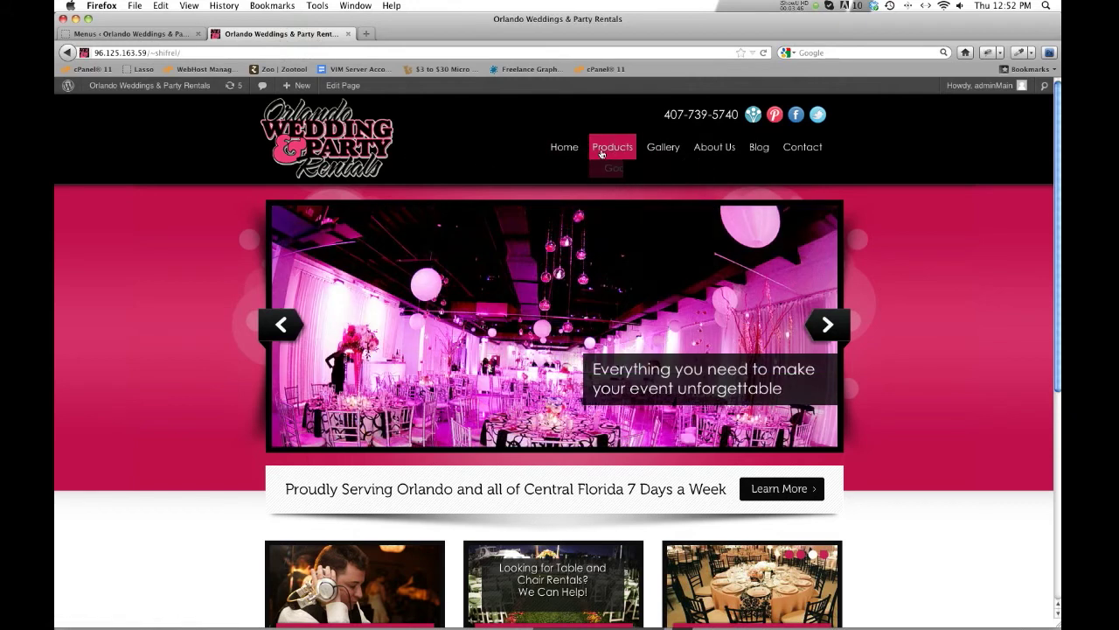
click(332, 156)
click(157, 34)
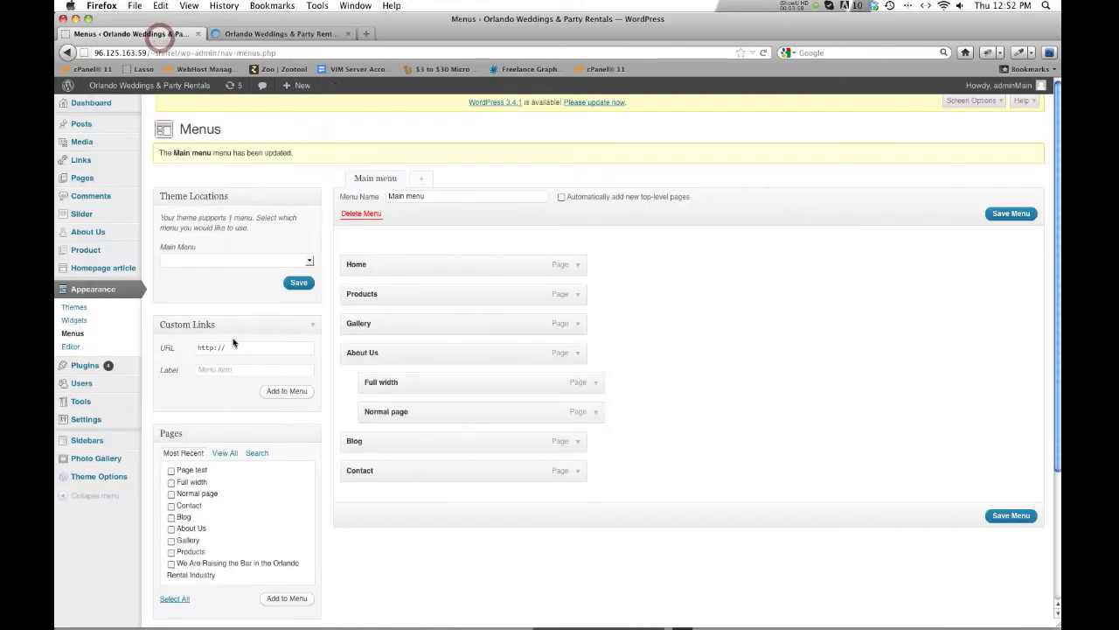
scroll(219, 411, down, 3)
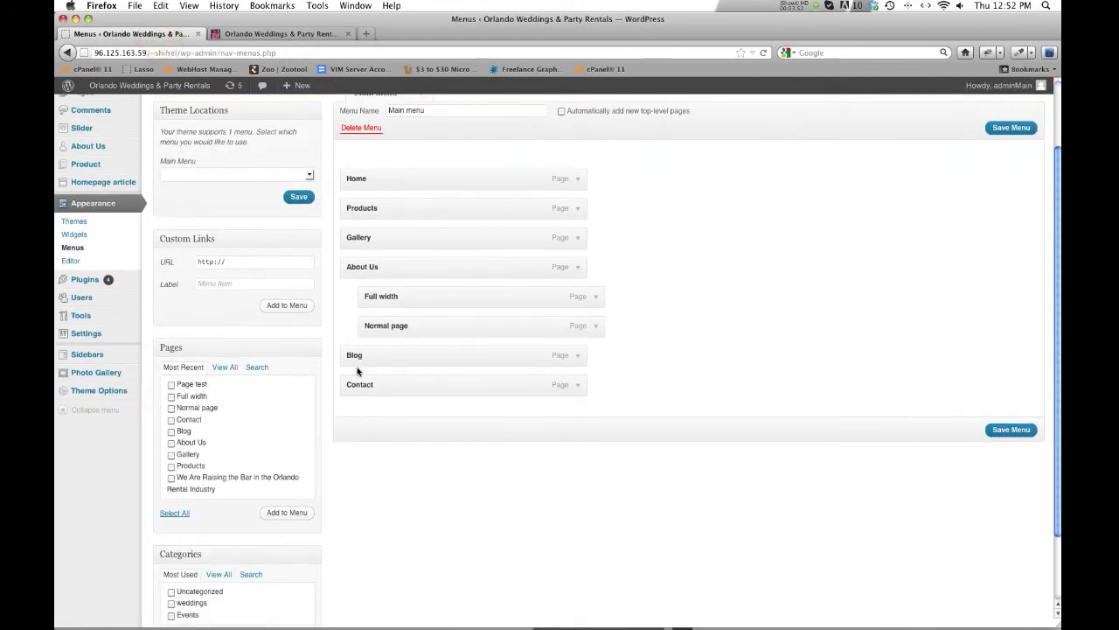
click(171, 478)
scroll(451, 367, up, 3)
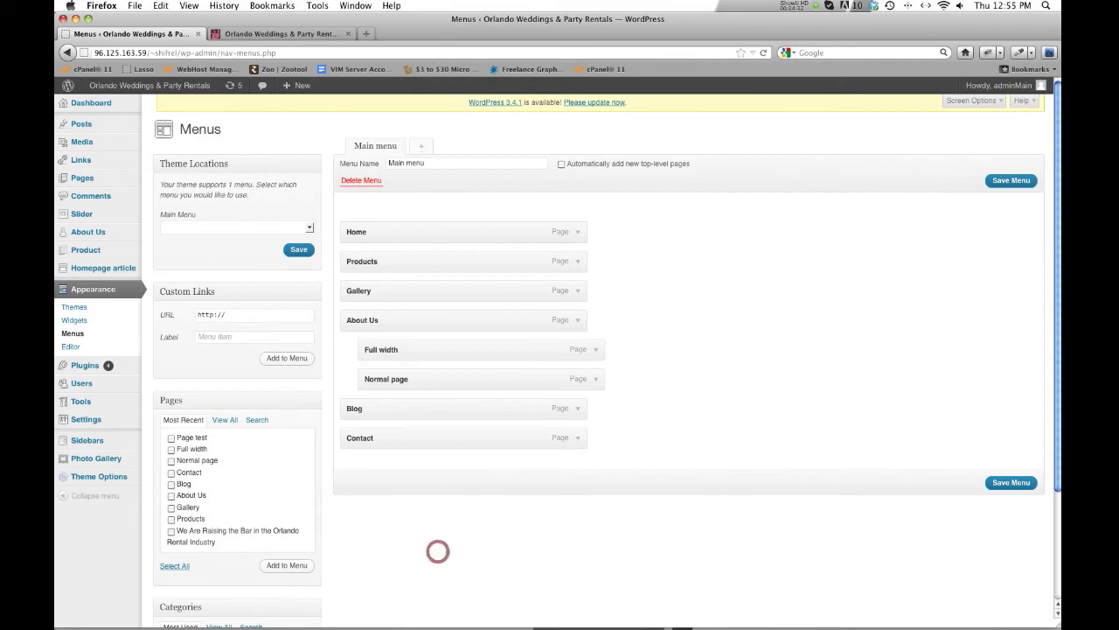
- Open the Widgets settings and examine the sidebar sections on the live Blog page
click(76, 320)
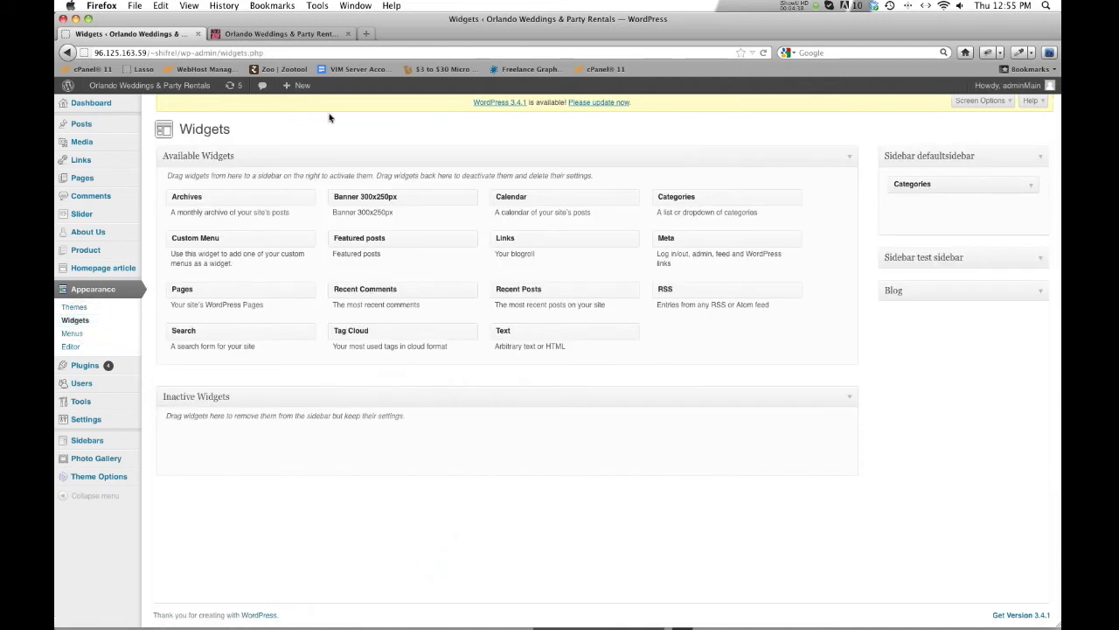
click(287, 35)
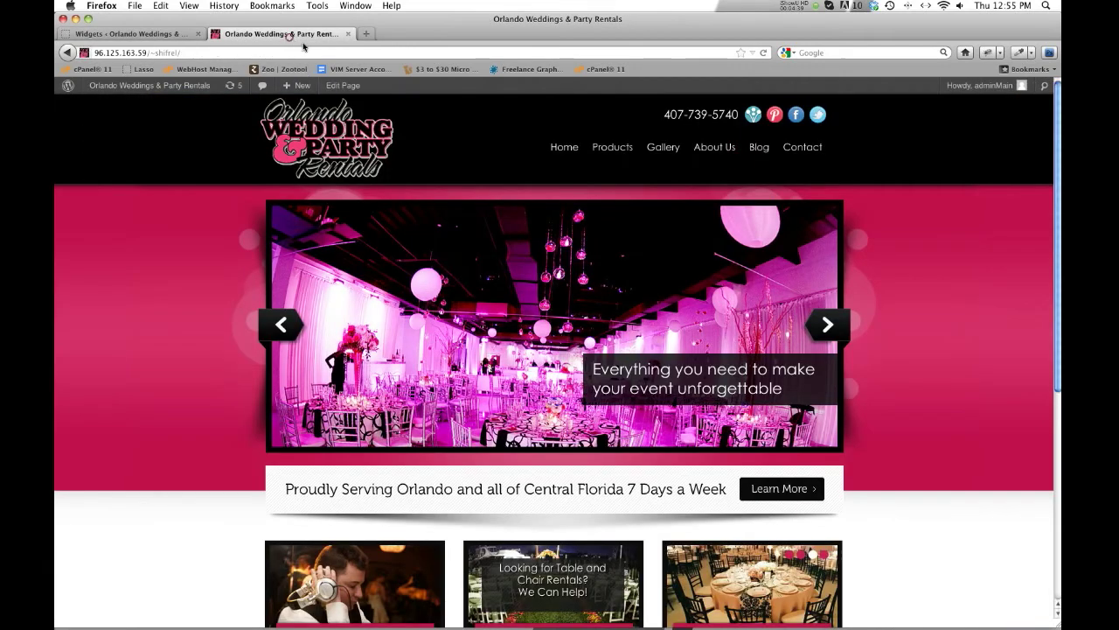
click(757, 148)
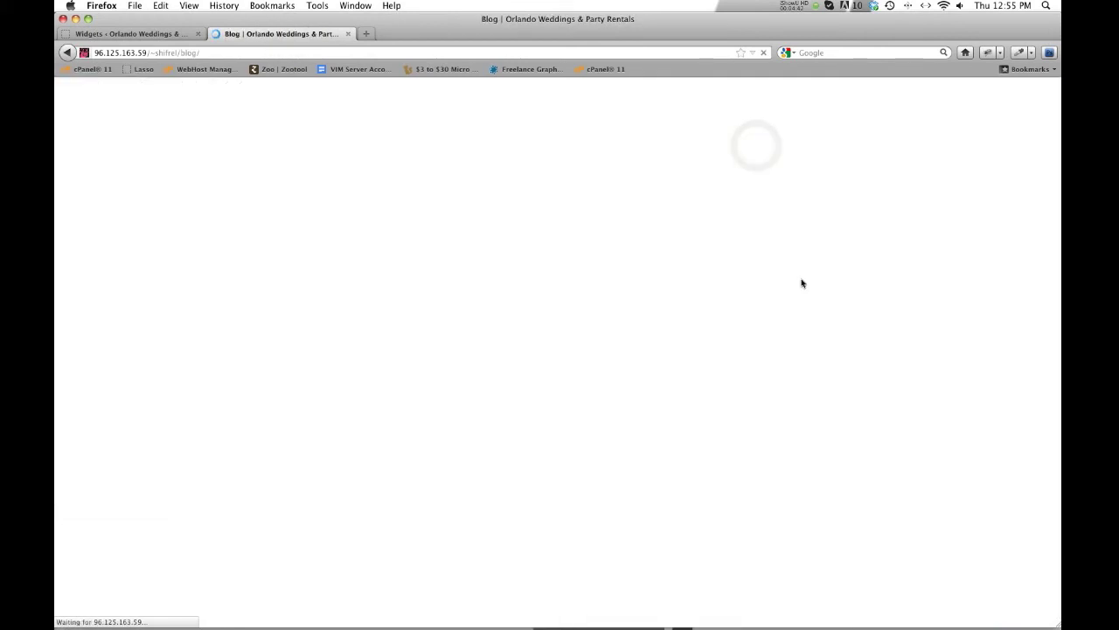
scroll(748, 396, down, 5)
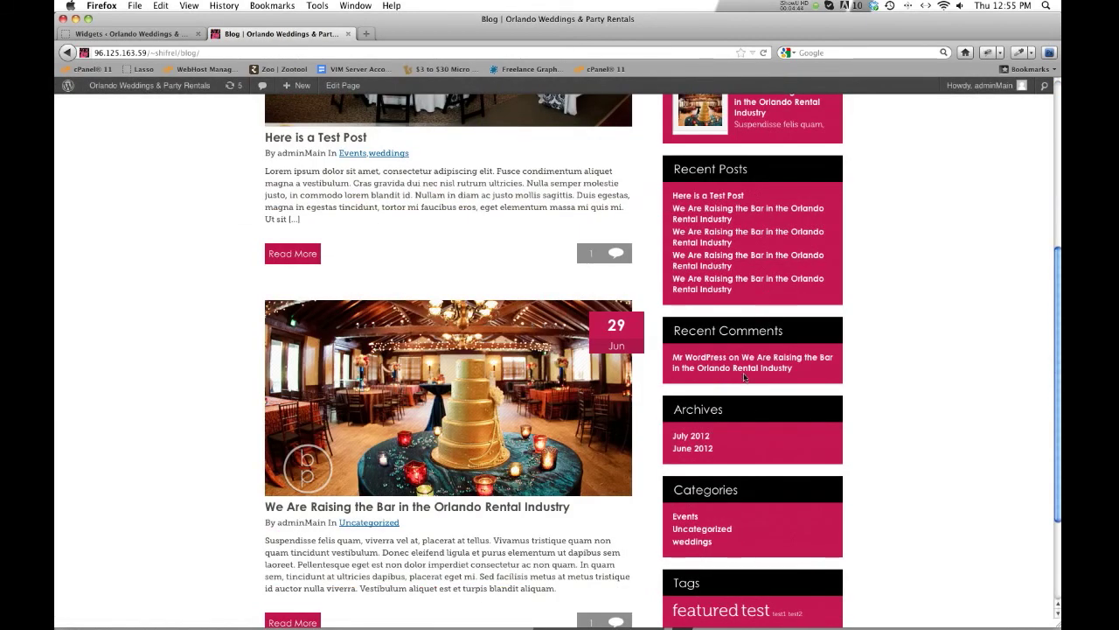
scroll(748, 396, down, 3)
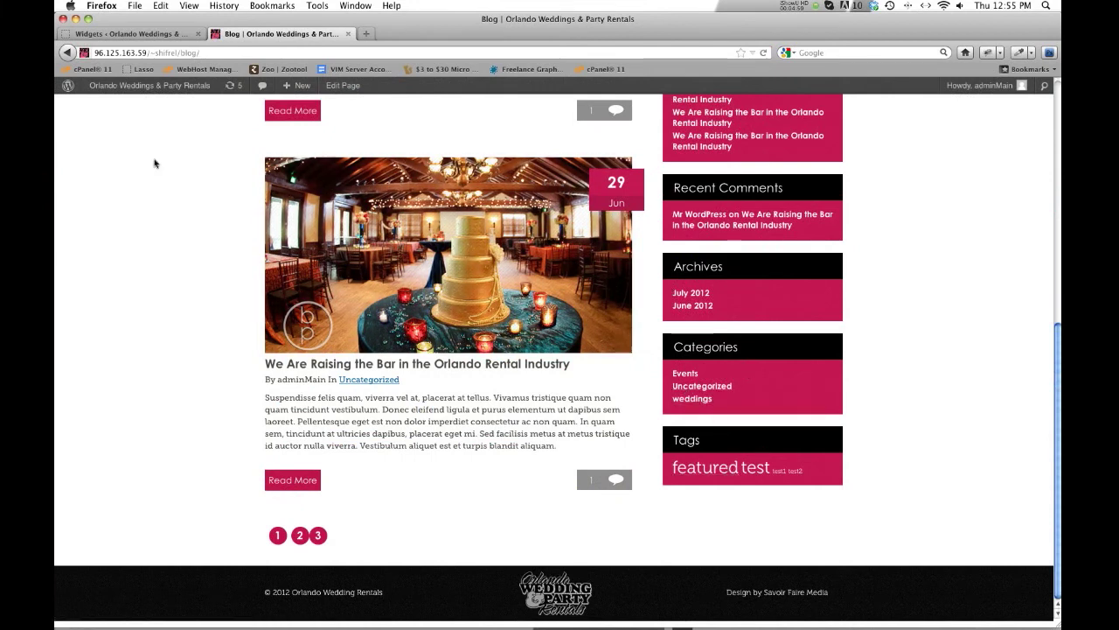
- Expand the Blog sidebar's widget area and add a Custom Menu widget below Tag Cloud
click(131, 33)
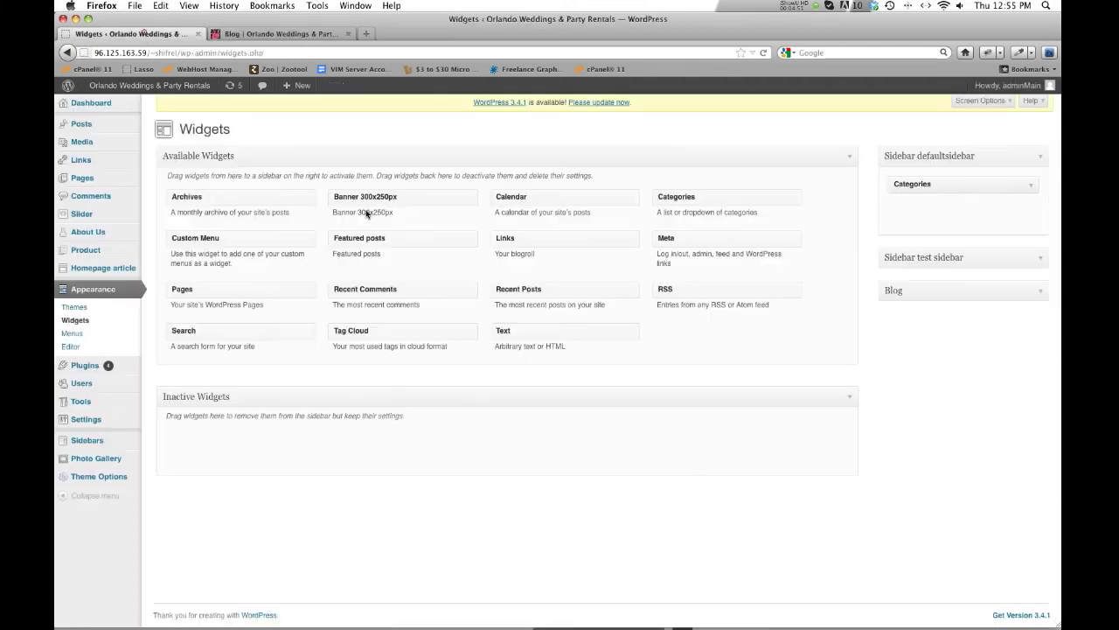
click(1040, 292)
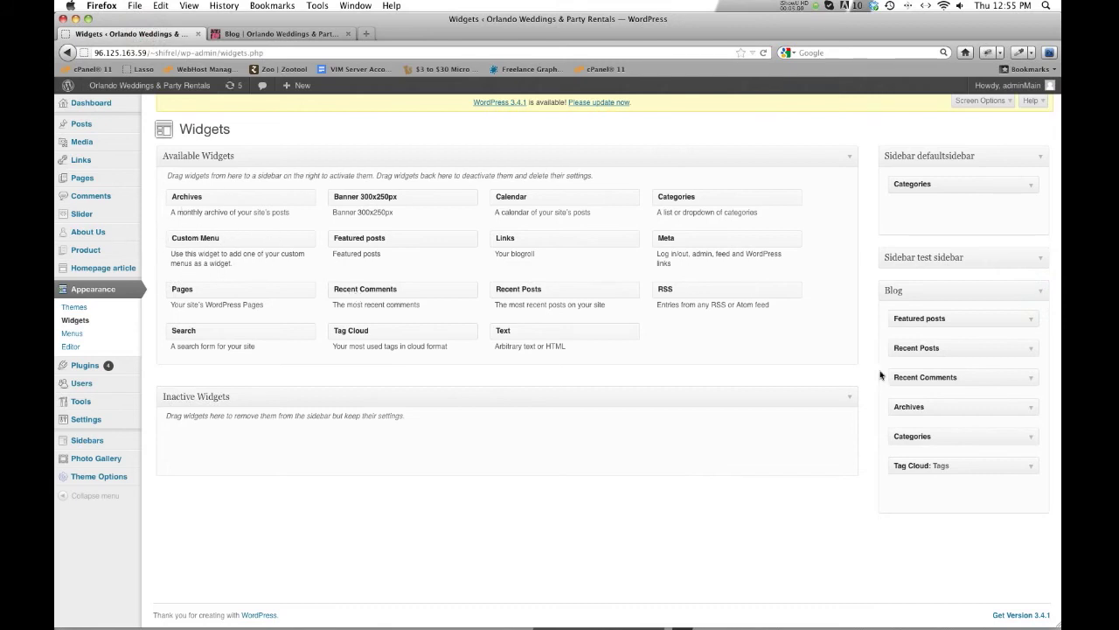
click(1041, 291)
click(1041, 290)
drag(207, 238, 915, 493)
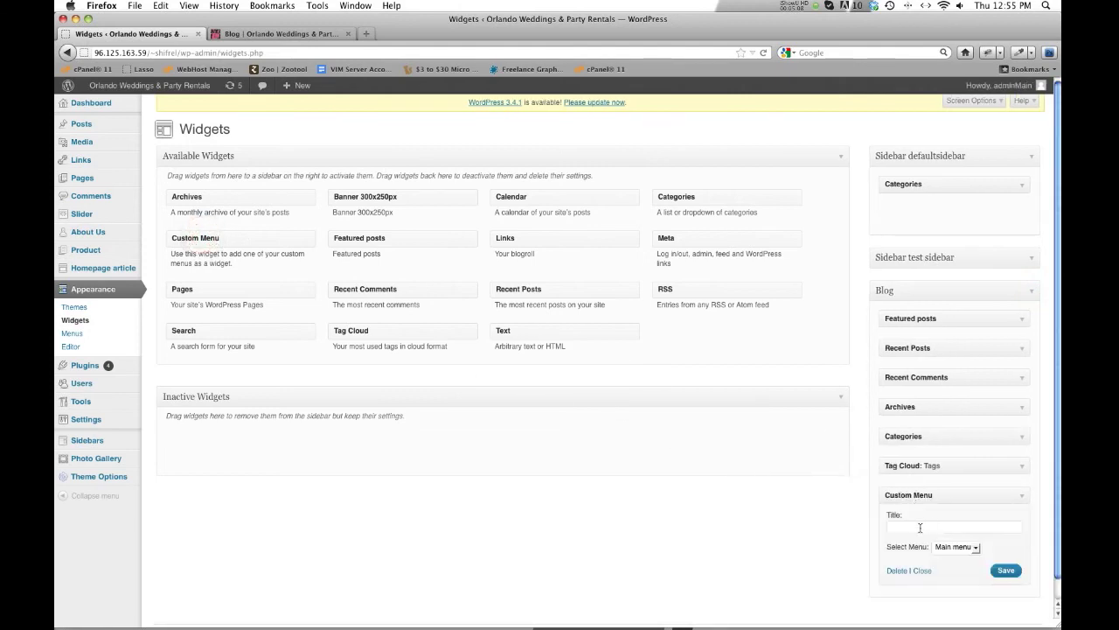
- Title the Custom Menu widget "Menu", keep Main menu as its selected menu, and save the widget
click(920, 527)
text(Menu)
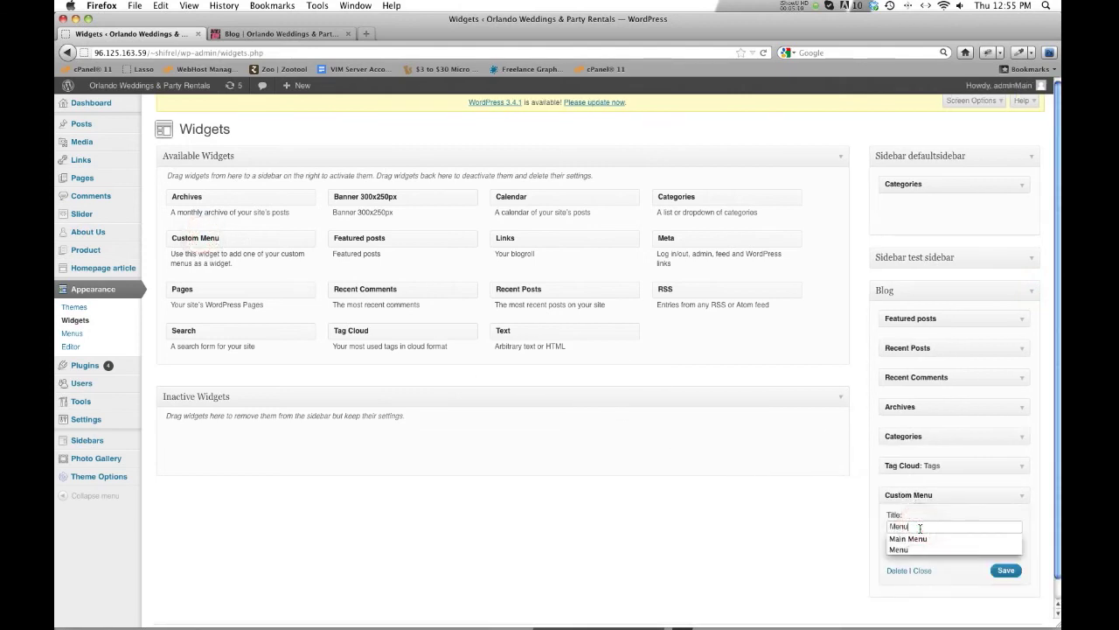
click(806, 545)
click(972, 547)
click(973, 548)
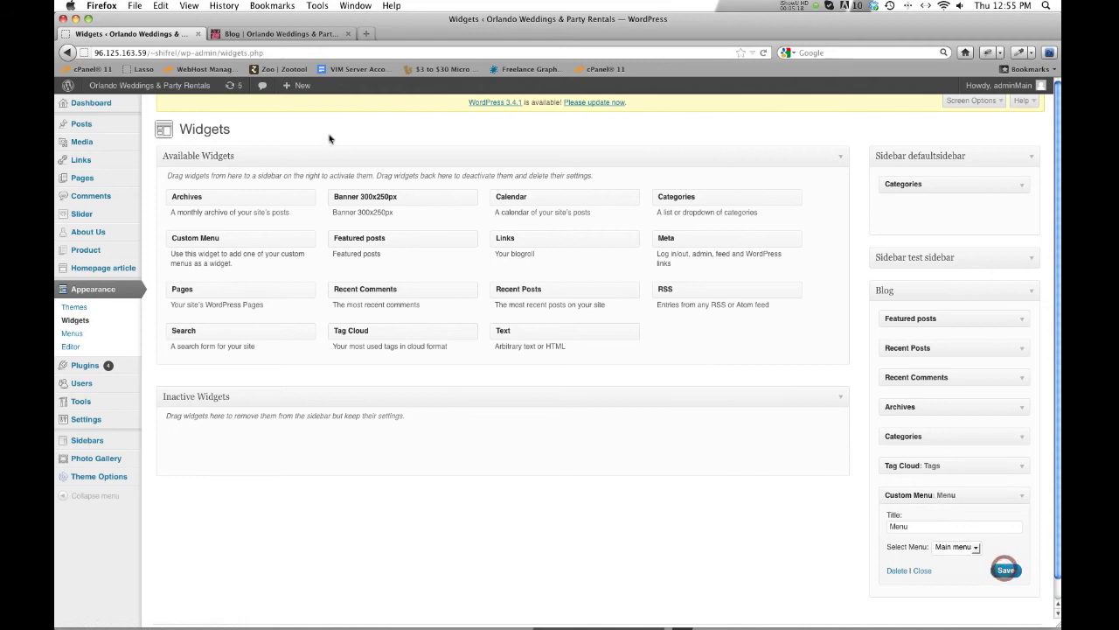
- Reload the live Blog page and examine the Menu section at the end of its sidebar
click(280, 33)
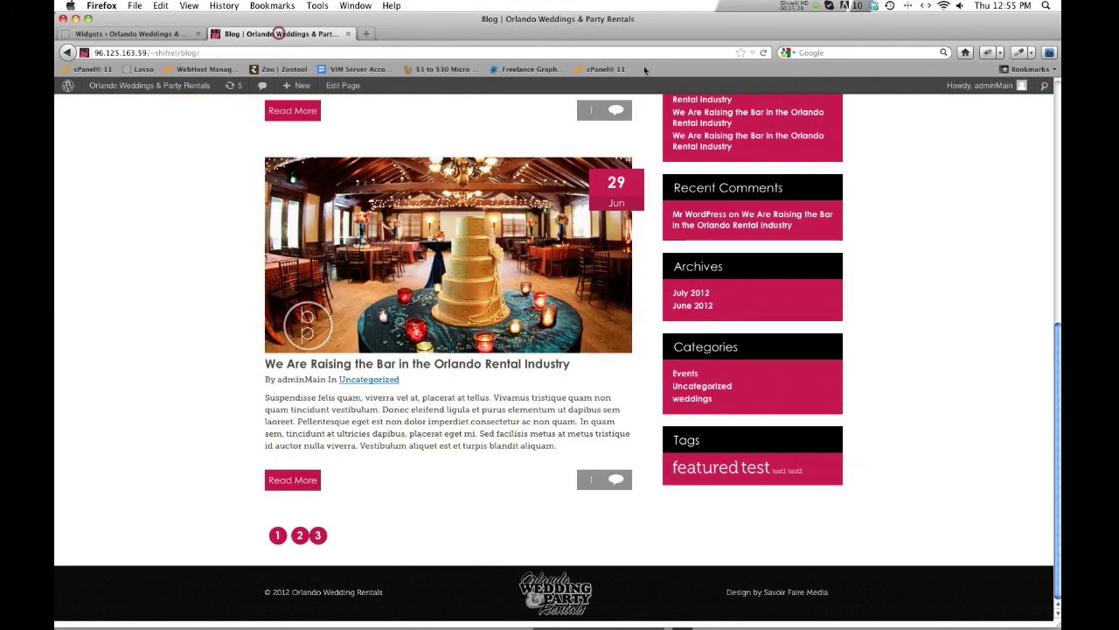
click(763, 53)
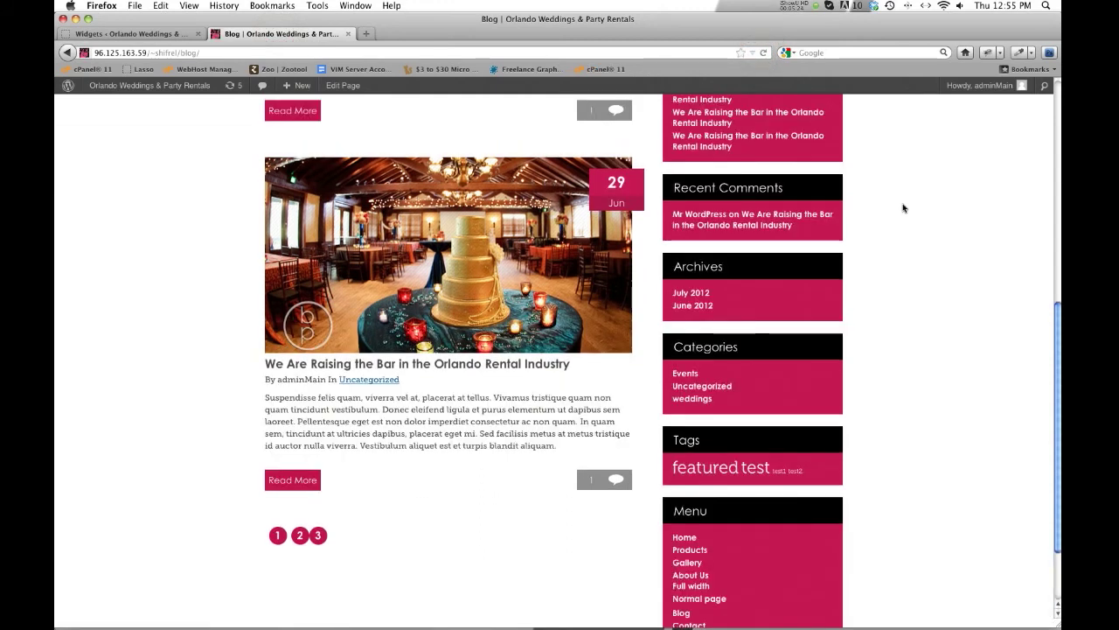
scroll(904, 207, down, 3)
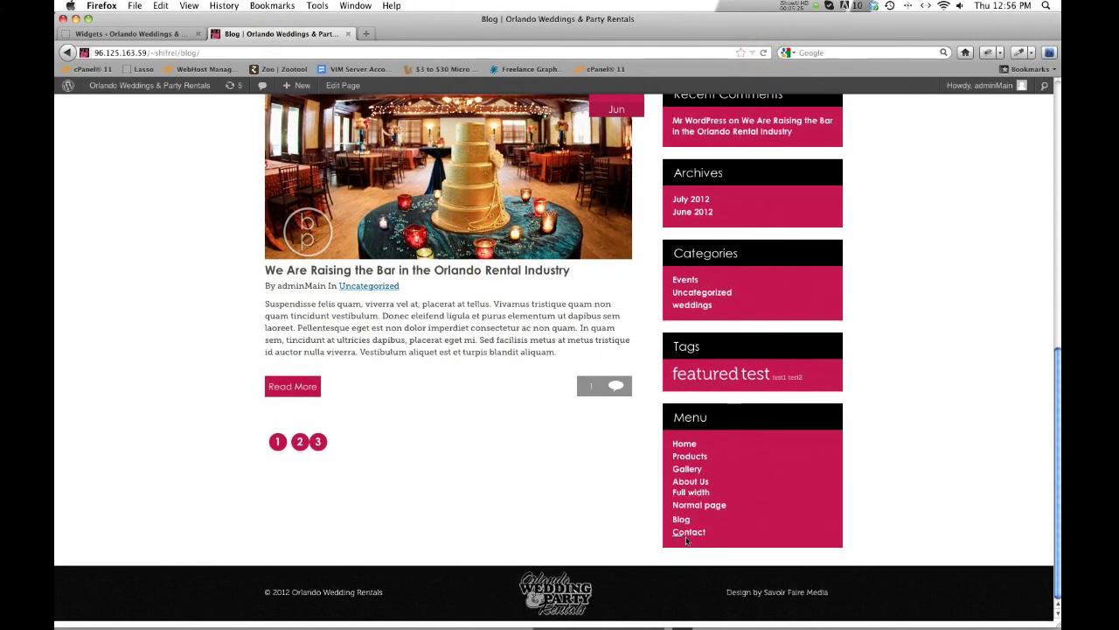
click(680, 469)
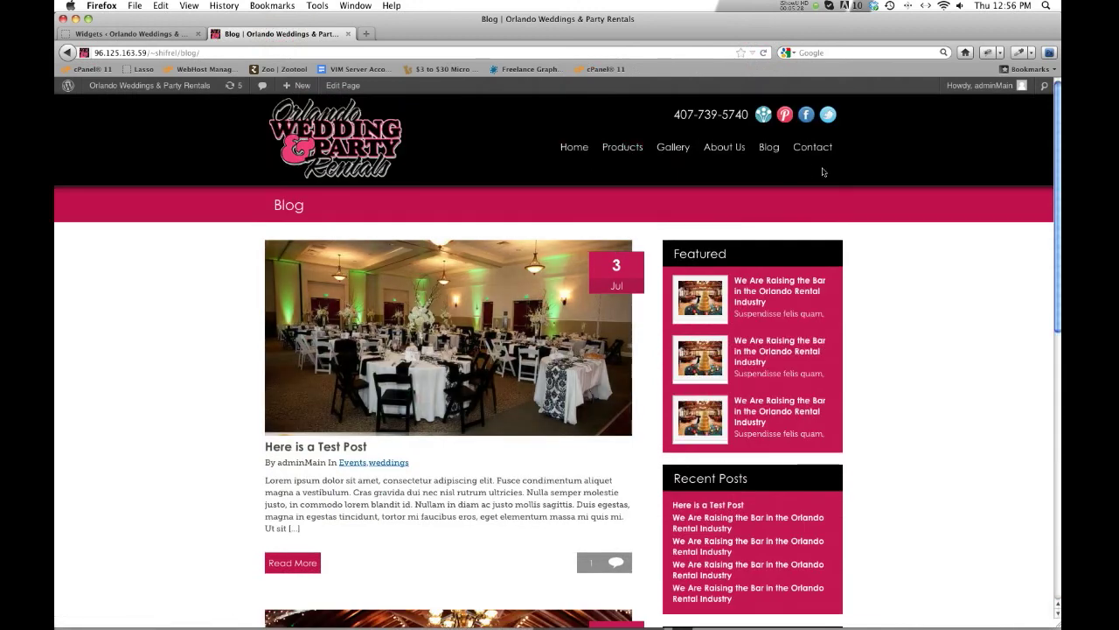
scroll(766, 244, down, 15)
scroll(766, 244, down, 5)
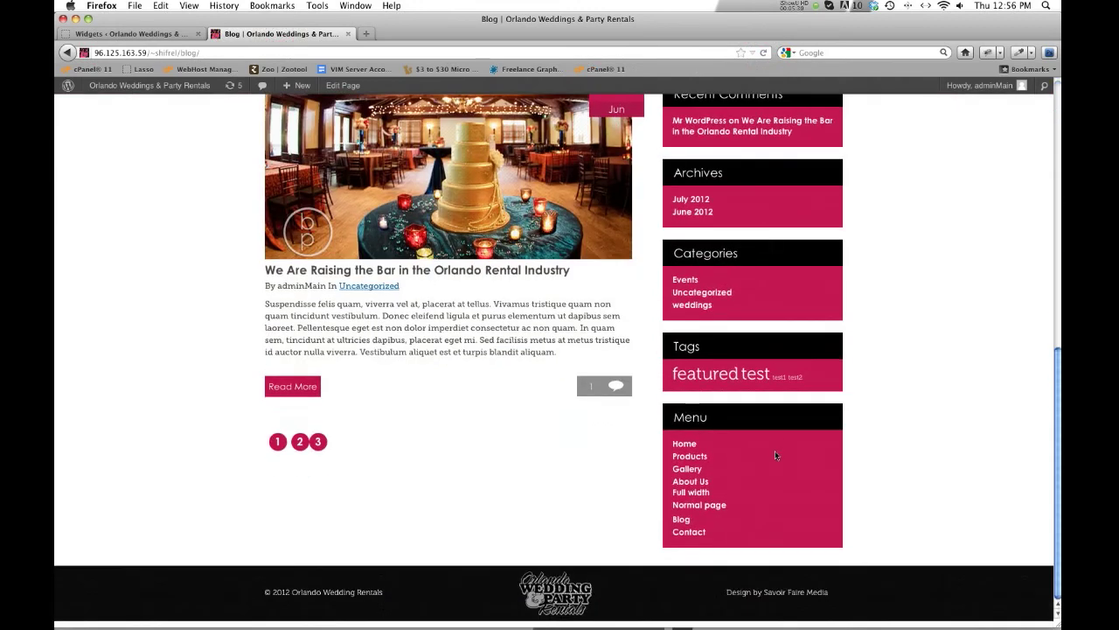
- Return to the Widgets settings and collapse the Custom Menu widget in the Blog sidebar
click(158, 33)
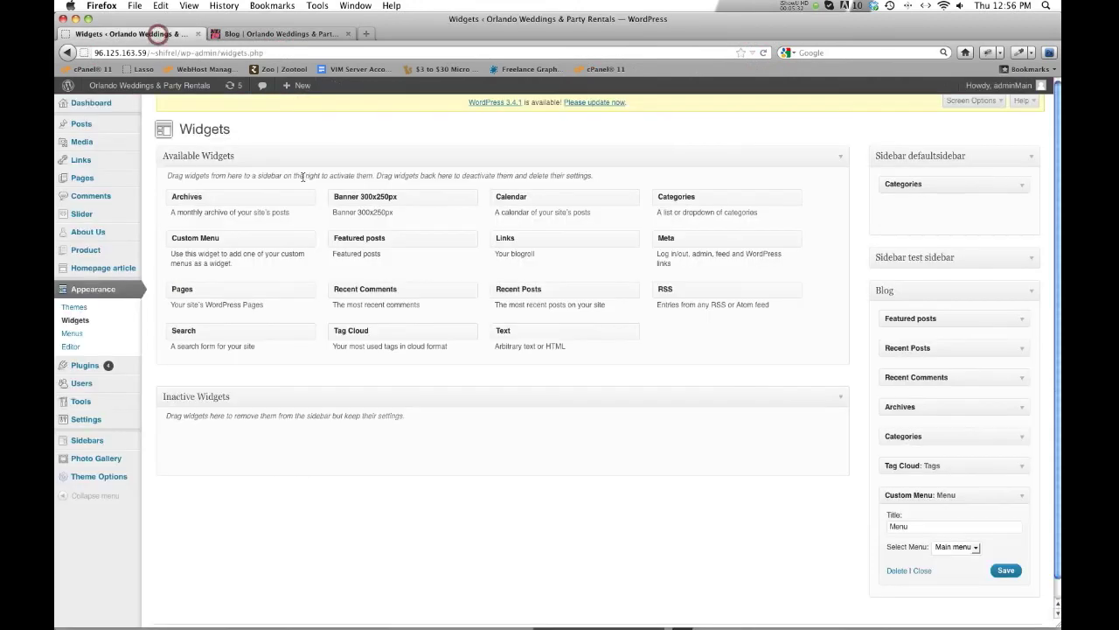
click(924, 570)
click(374, 517)
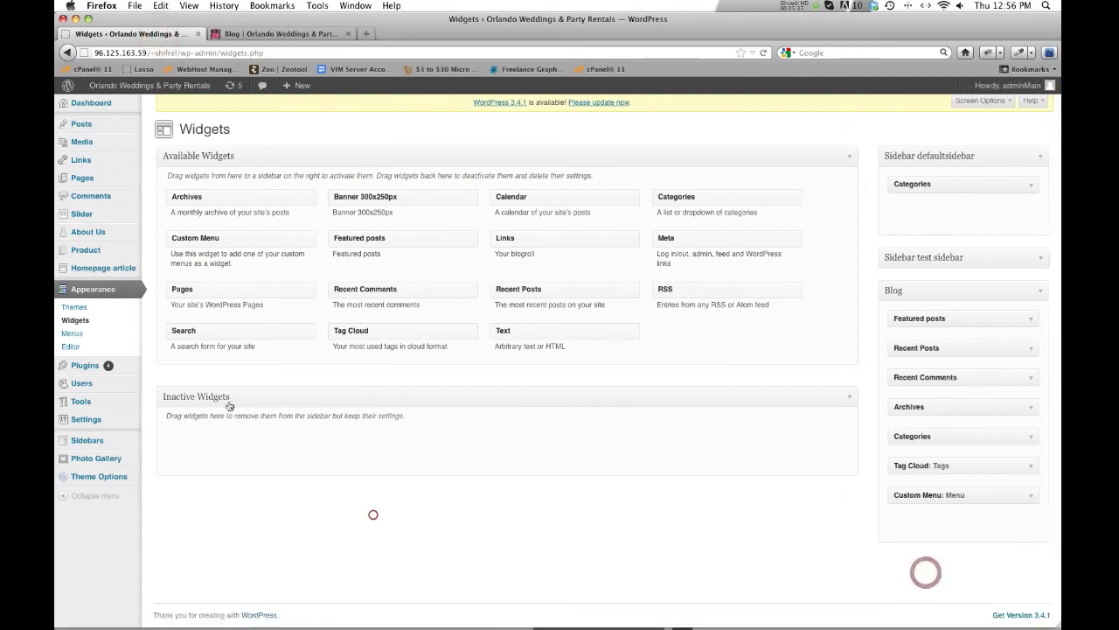
- Create a second menu named with a first name in the possessive plus "Menu", and switch back to the Main menu
click(77, 334)
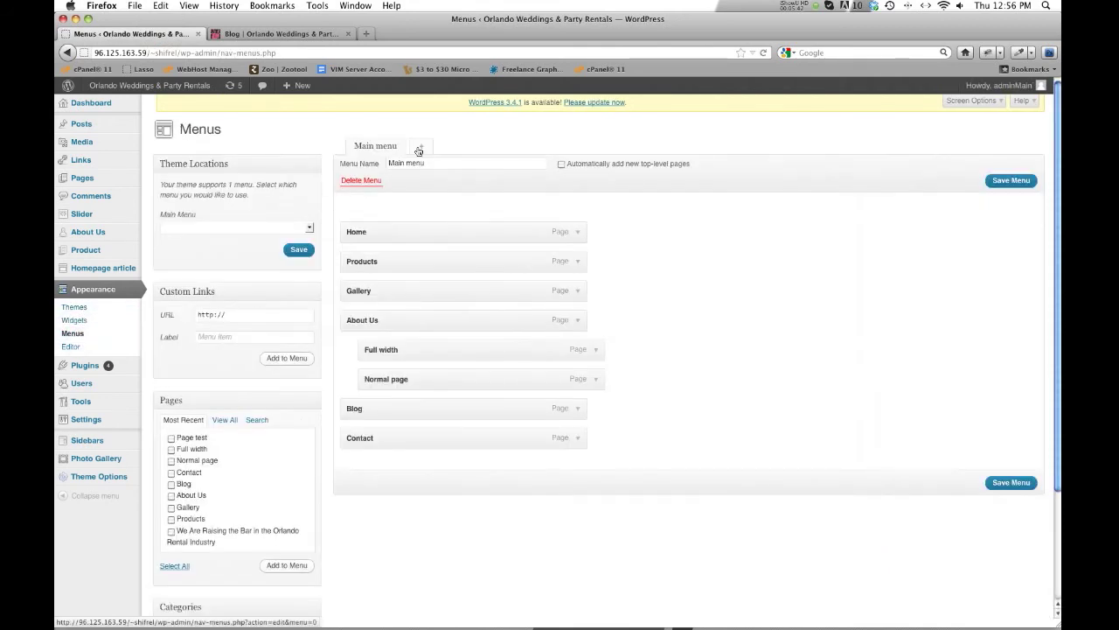
click(419, 151)
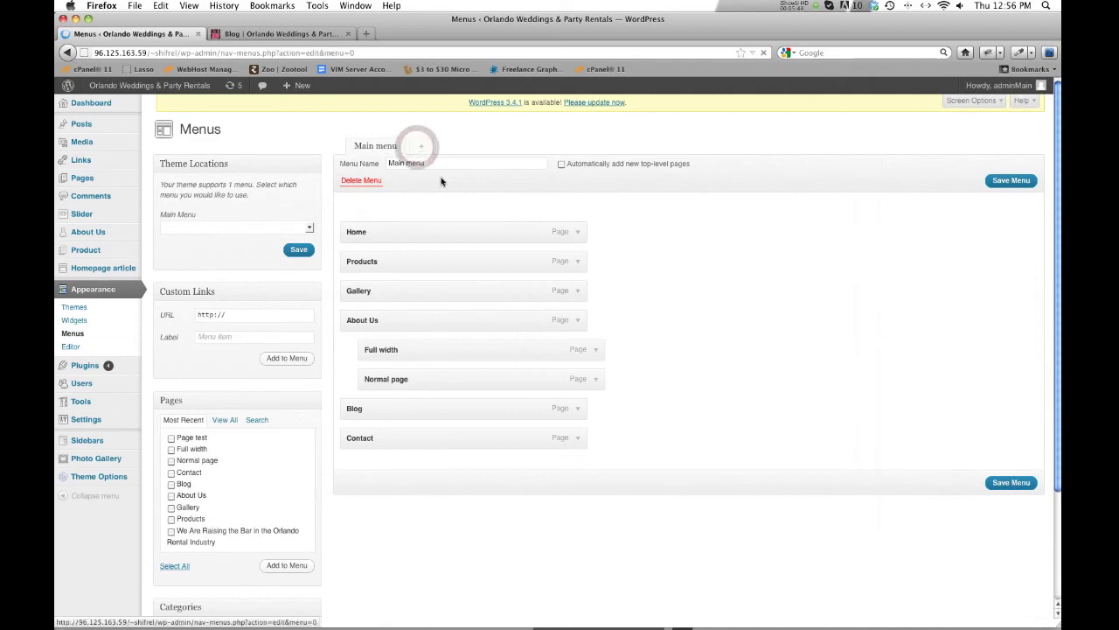
click(423, 165)
text(Charlie's Menu)
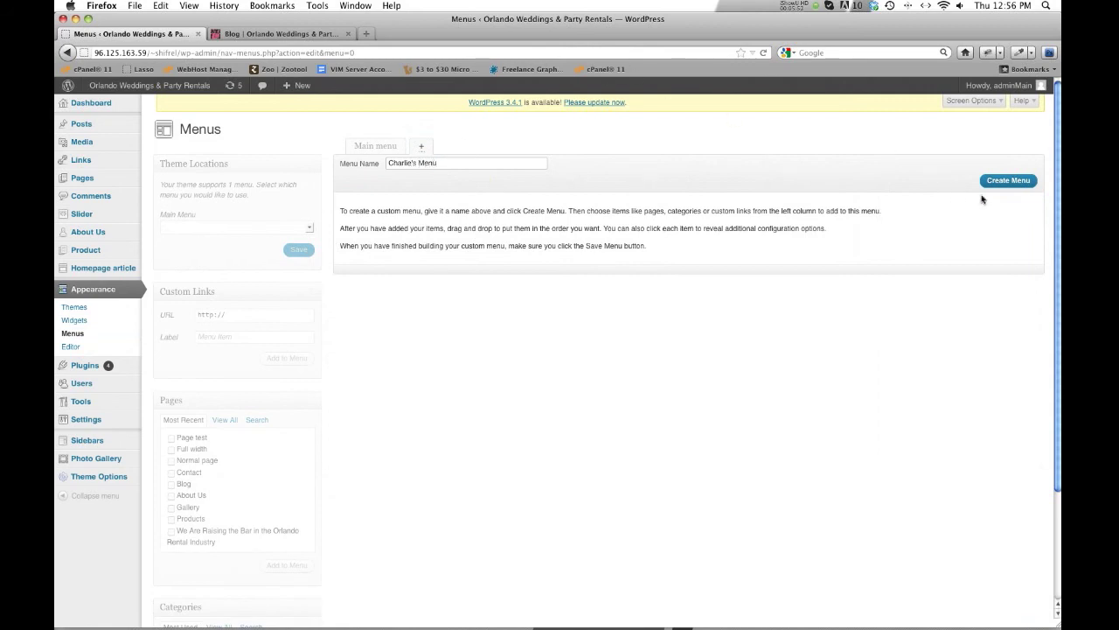
click(990, 182)
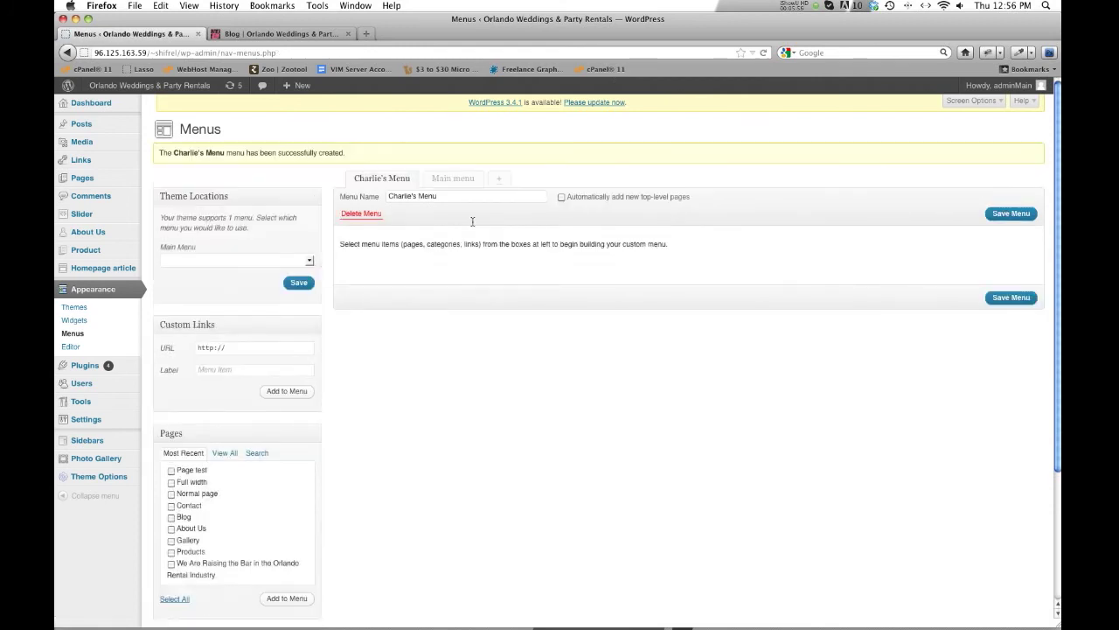
click(454, 180)
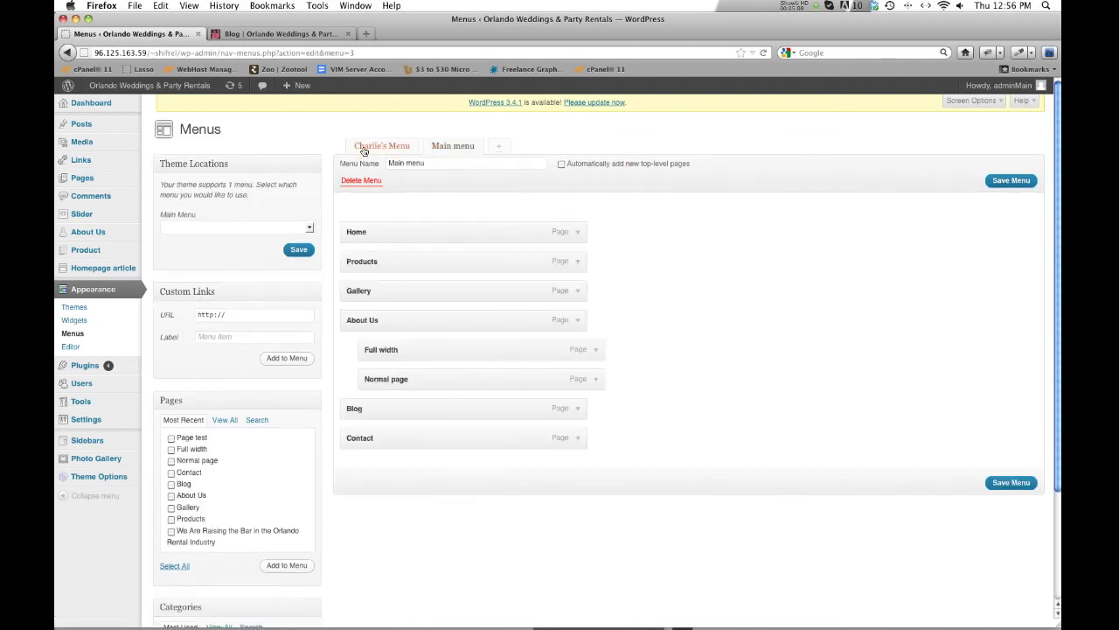
- Open the newly created second menu and add the page "We Are Raising the Bar in the Orlando Rental Industry" to it
click(365, 147)
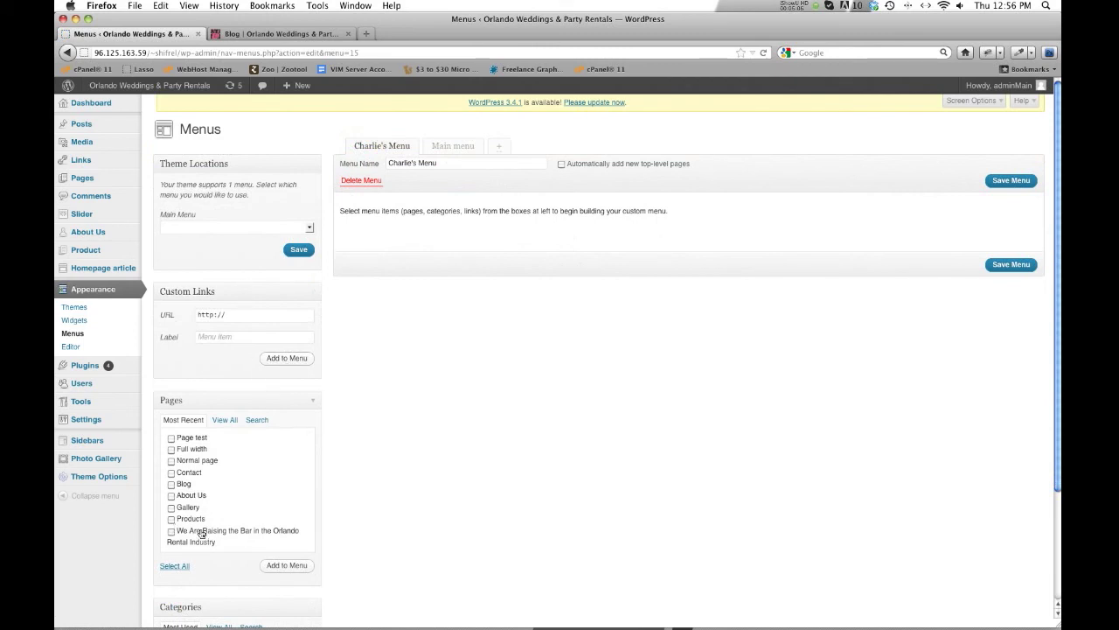
drag(191, 535, 403, 255)
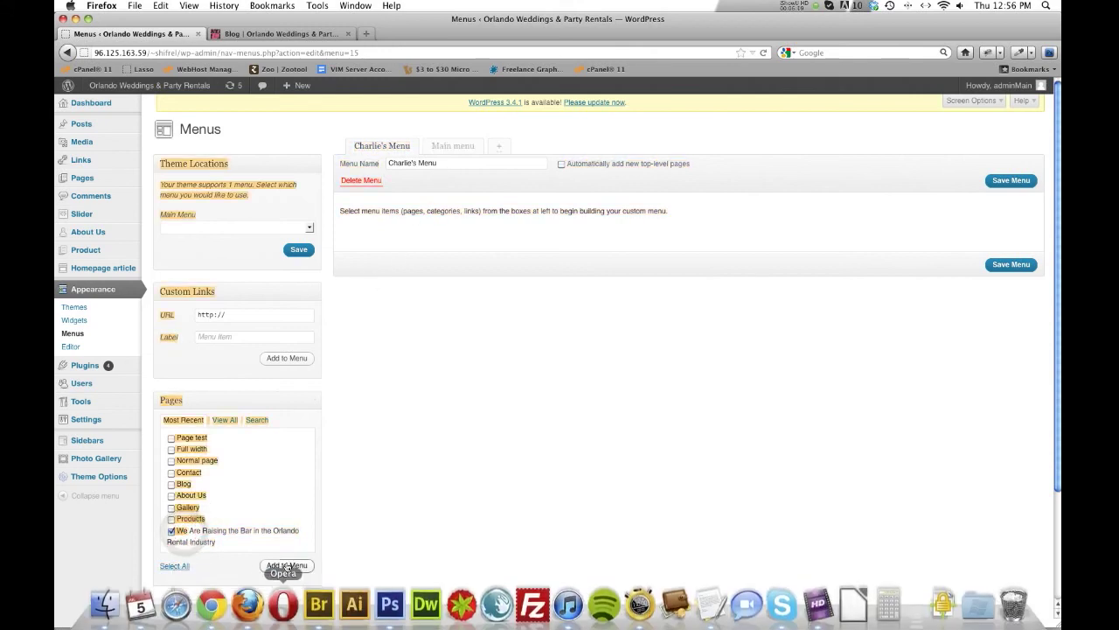
click(359, 512)
click(287, 566)
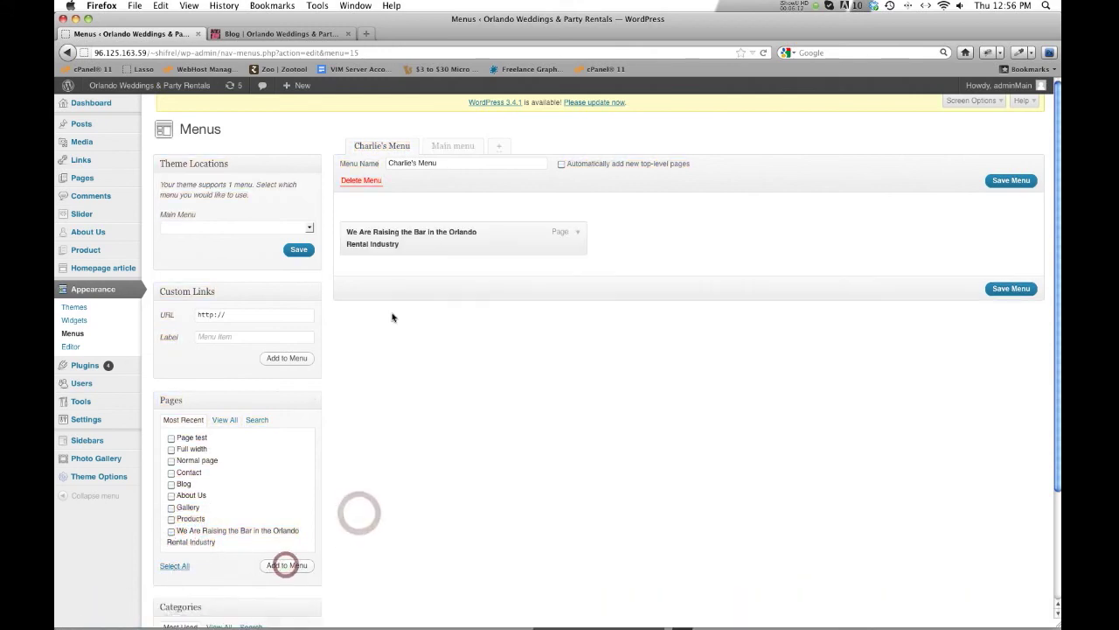
- Set the added page item's navigation label to "Home" and save the menu
click(577, 233)
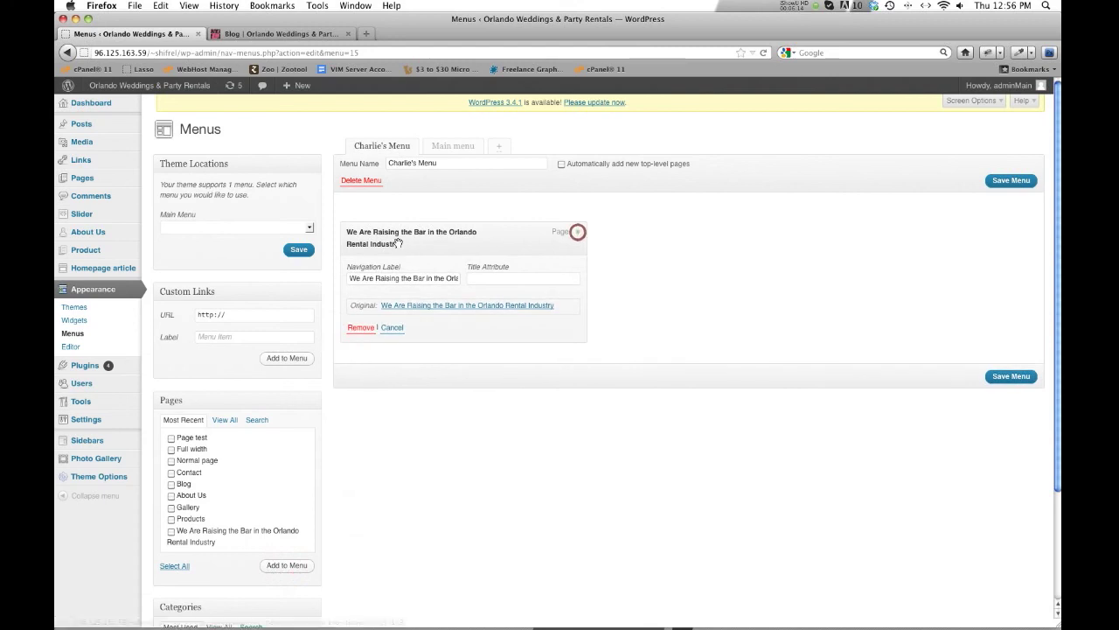
triple_click(390, 280)
text(Home)
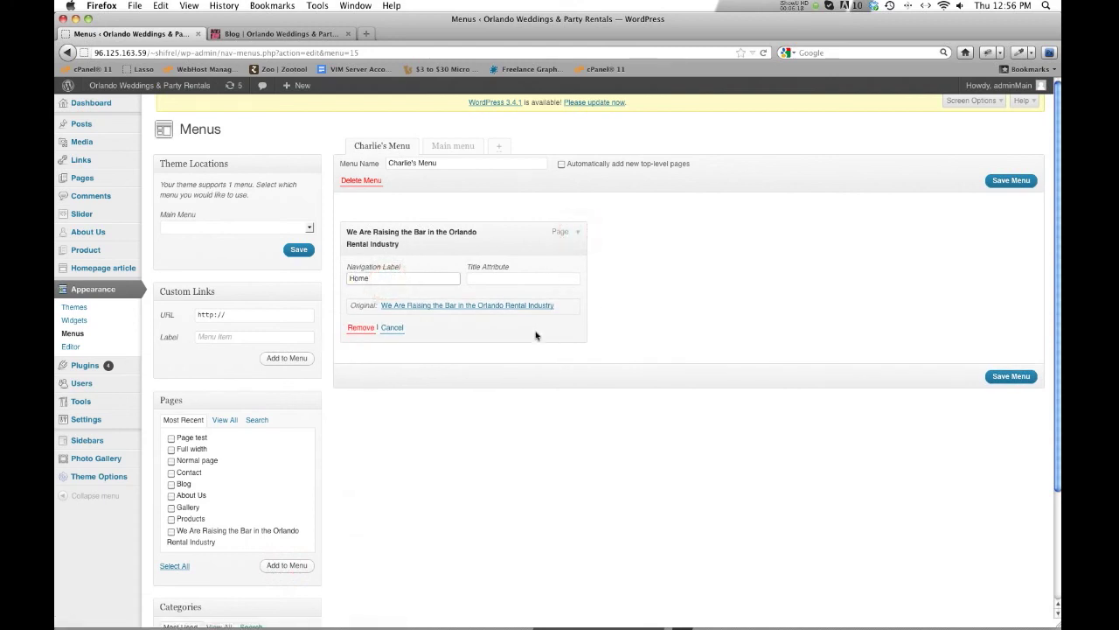
click(1022, 376)
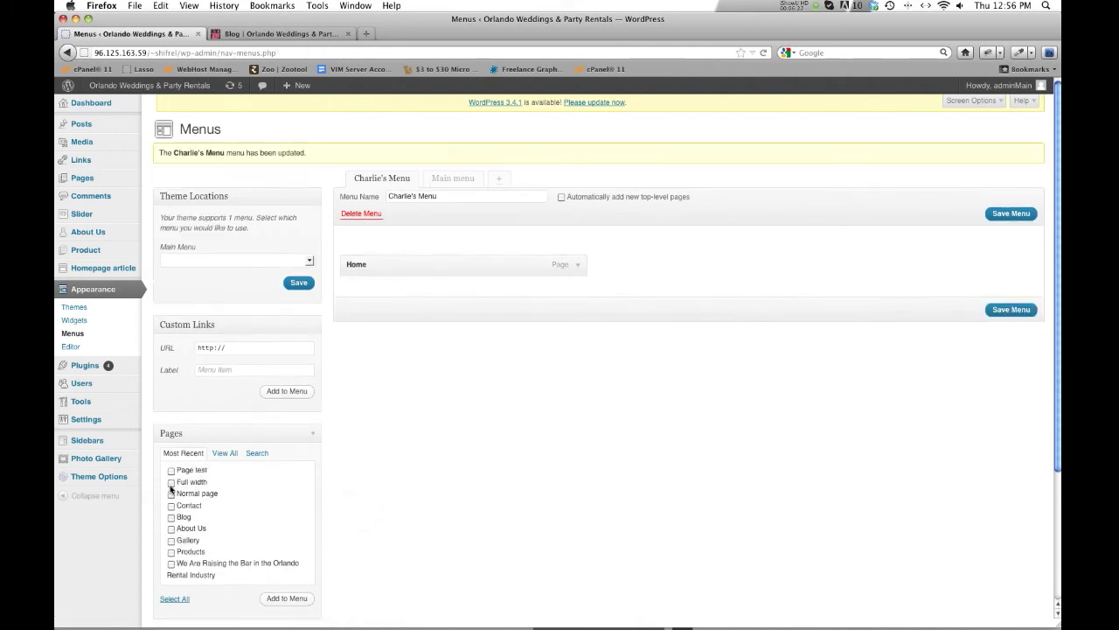
- Add the Full width, Normal page and Contact pages to the second menu
click(170, 494)
click(171, 505)
click(280, 598)
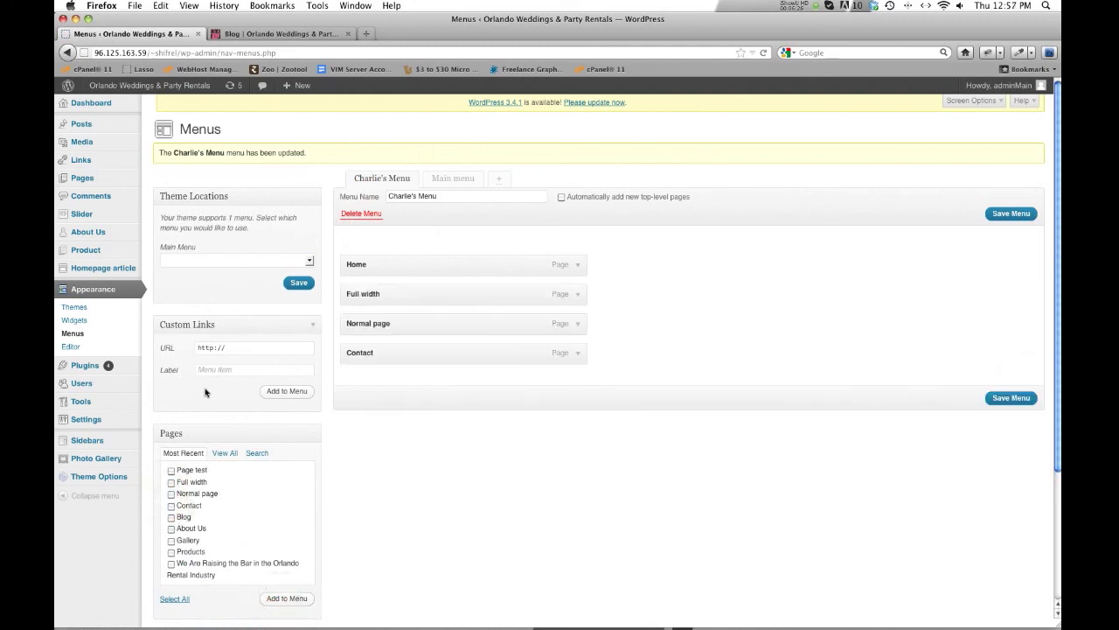
click(232, 348)
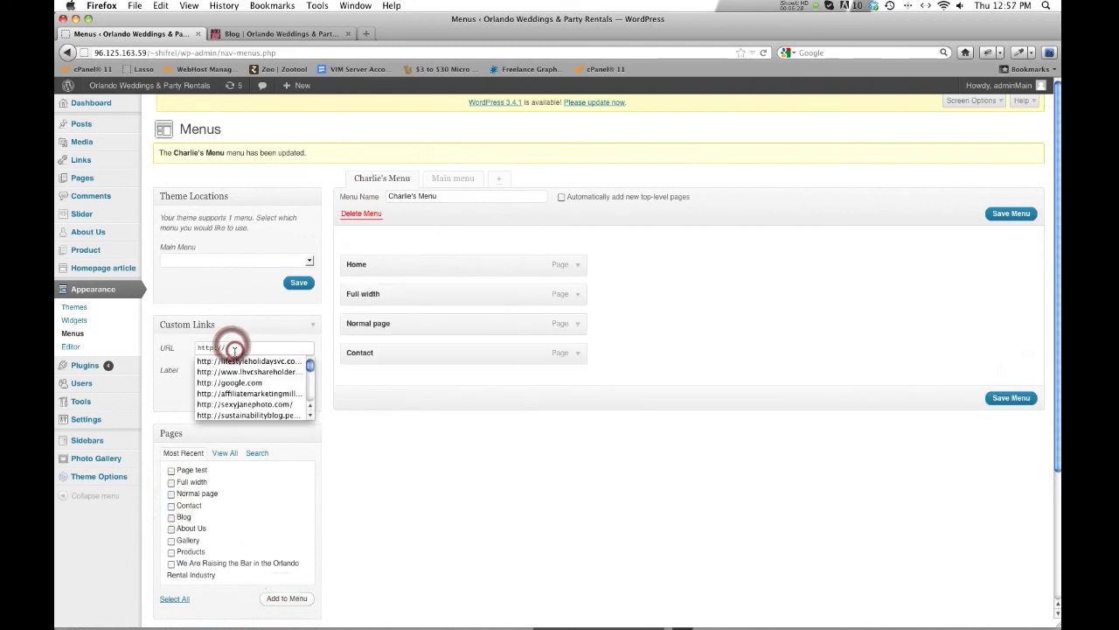
text(googl)
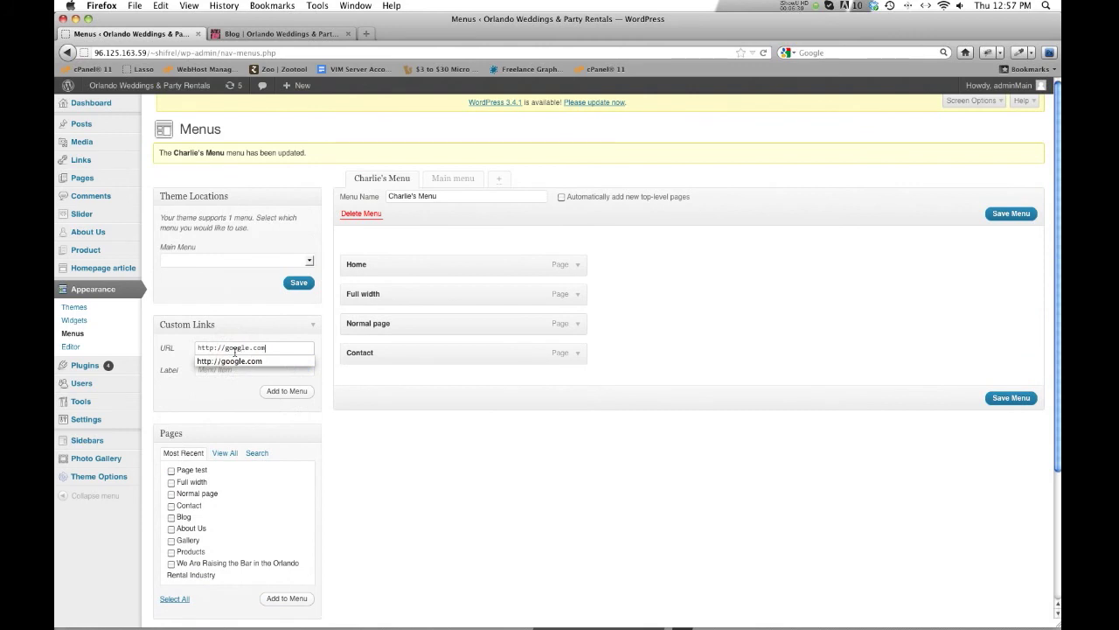
text(e.com)
key(Tab)
text(Go)
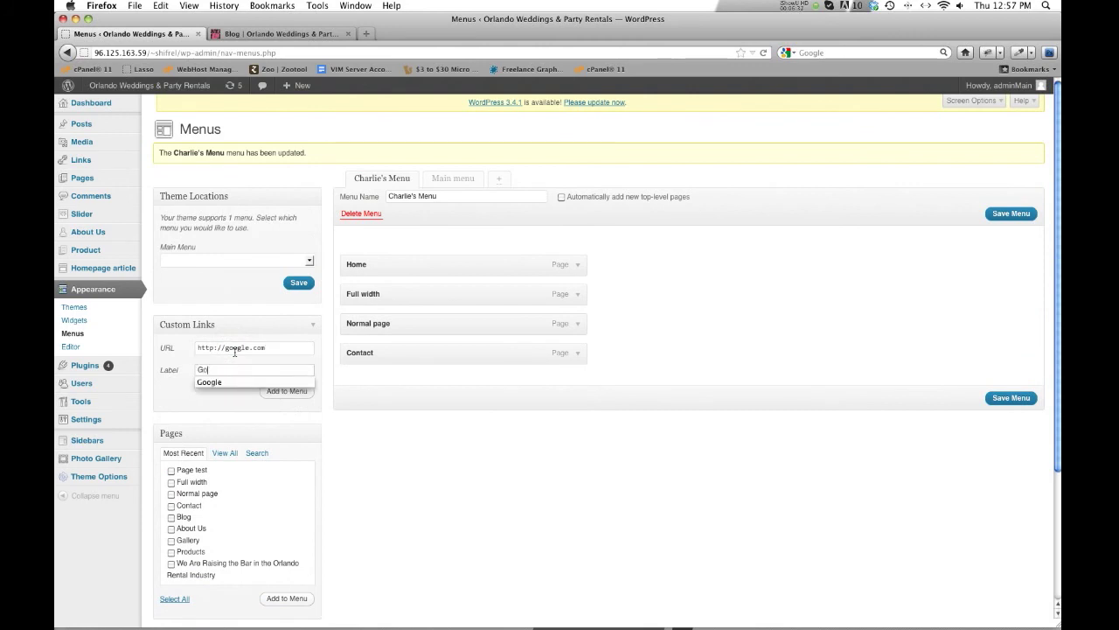
click(295, 392)
click(1006, 430)
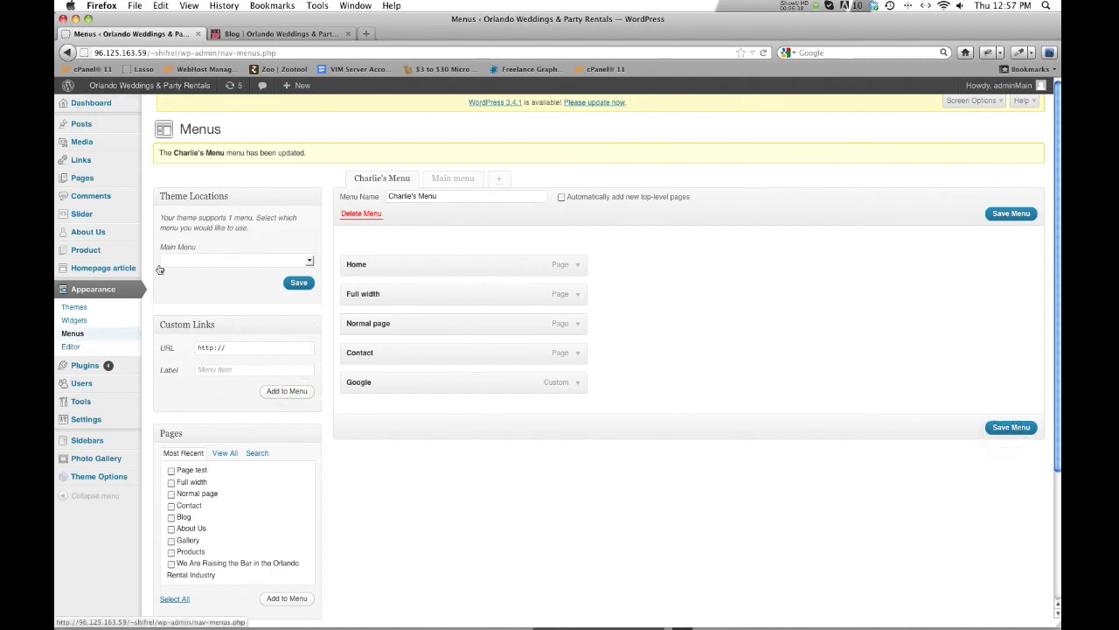
- Go to the Widgets settings and expand the Custom Menu widget in the Blog sidebar
click(82, 322)
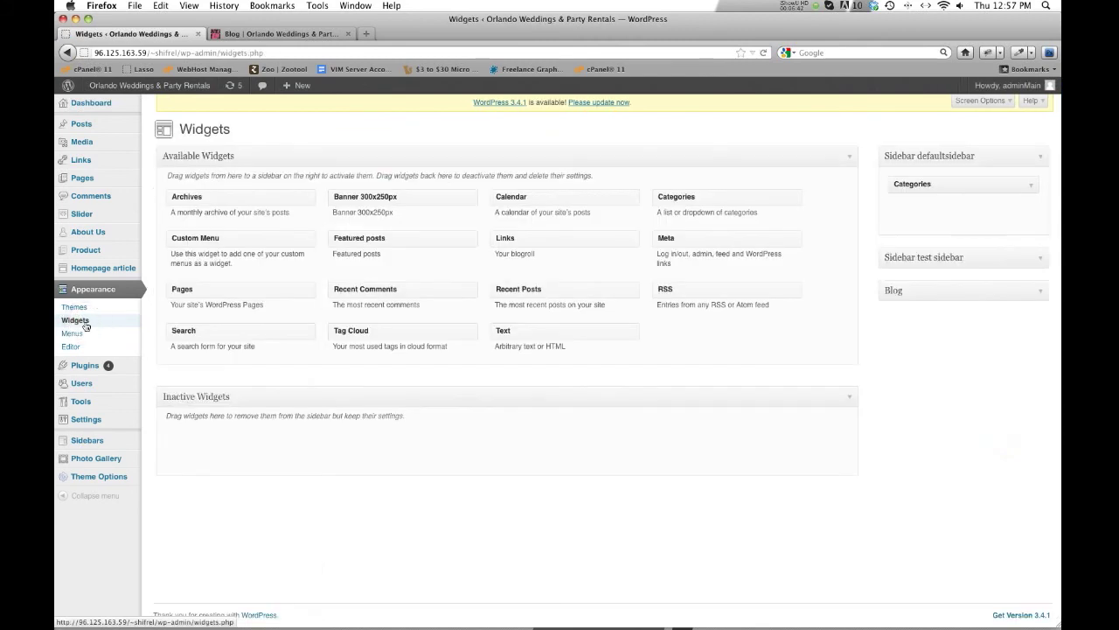
click(1040, 293)
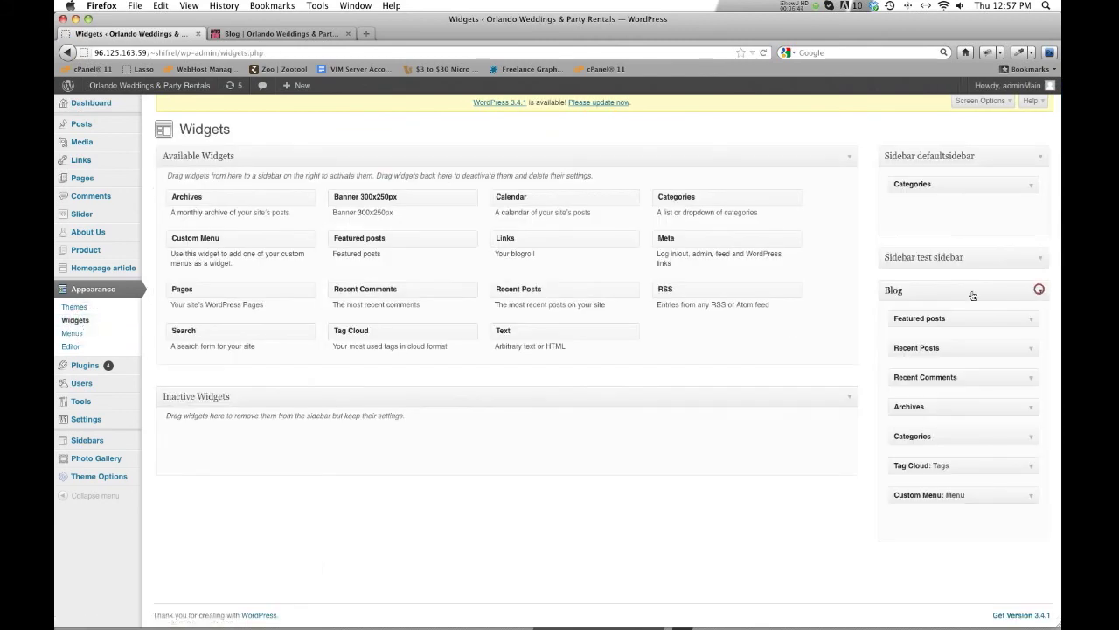
click(1032, 500)
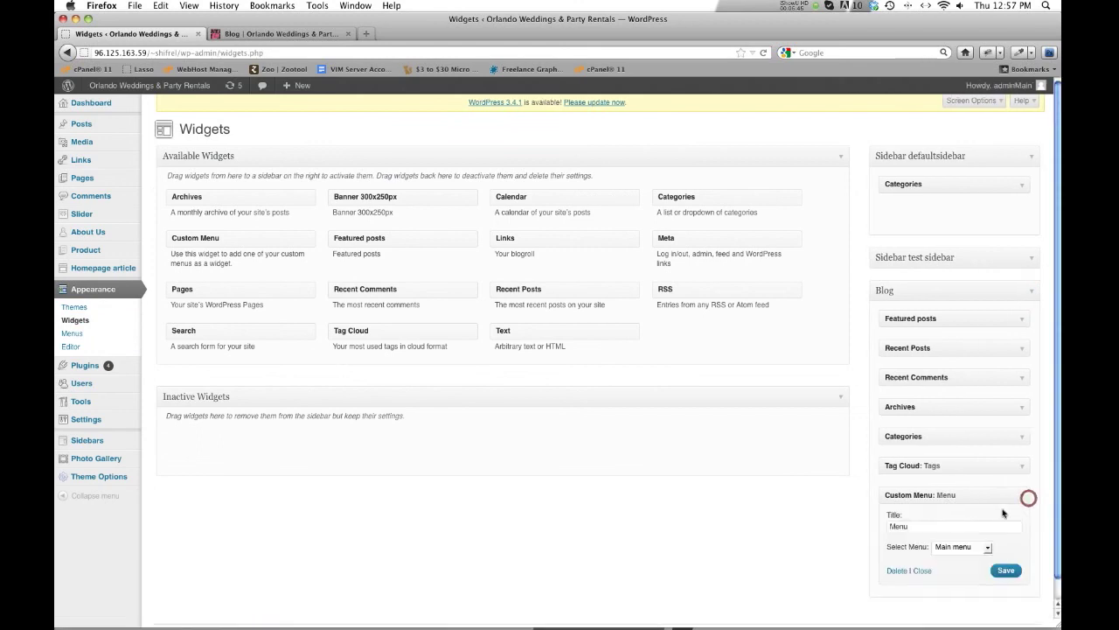
click(988, 548)
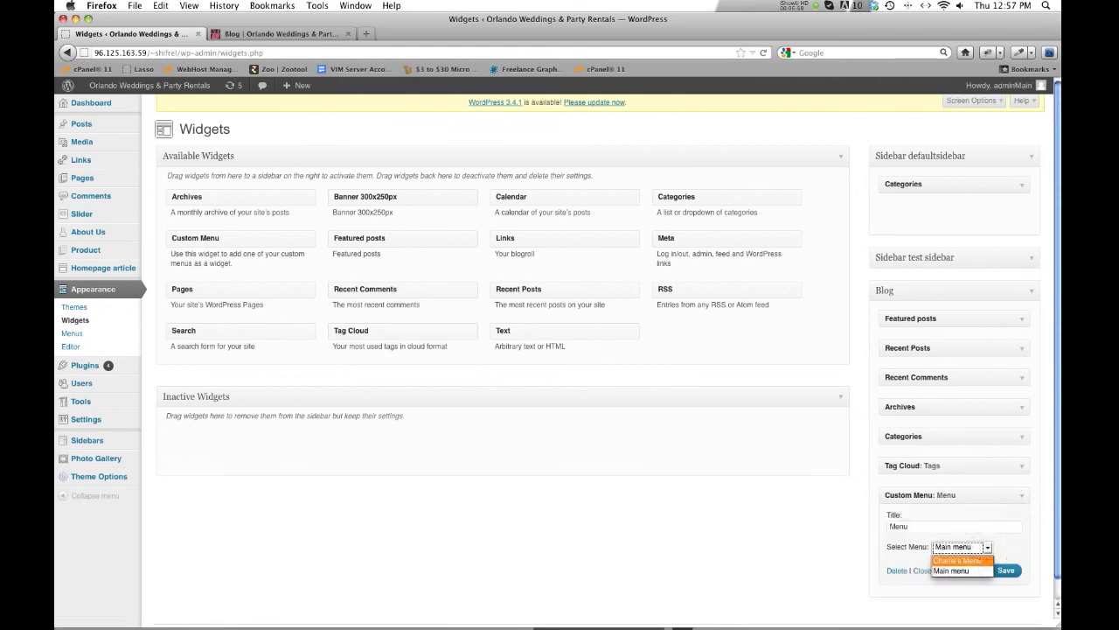
key(super+Tab)
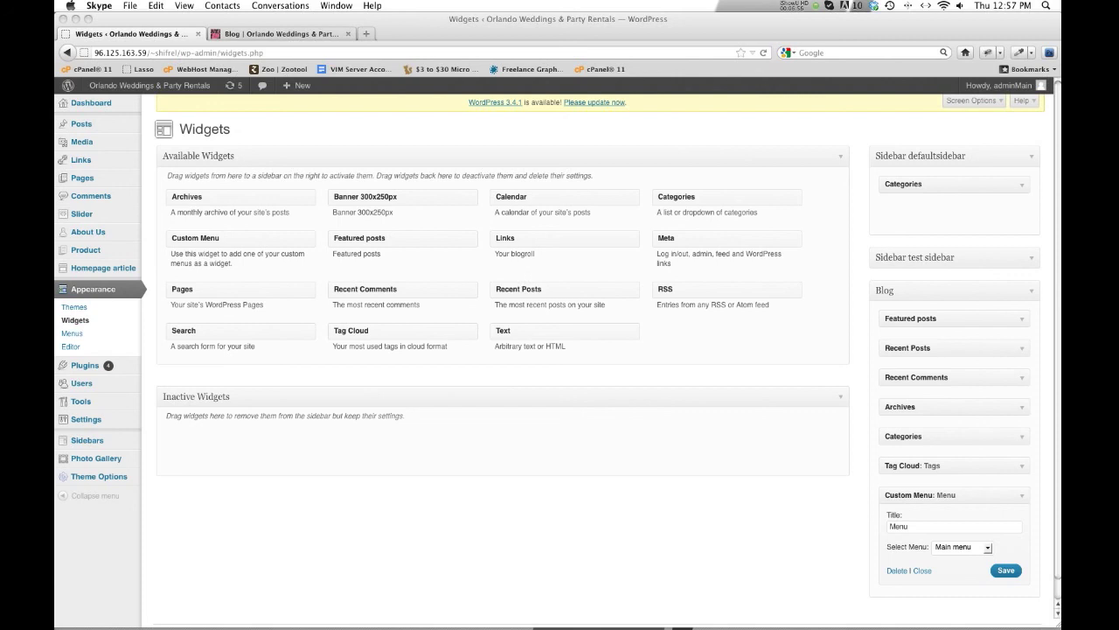
click(484, 553)
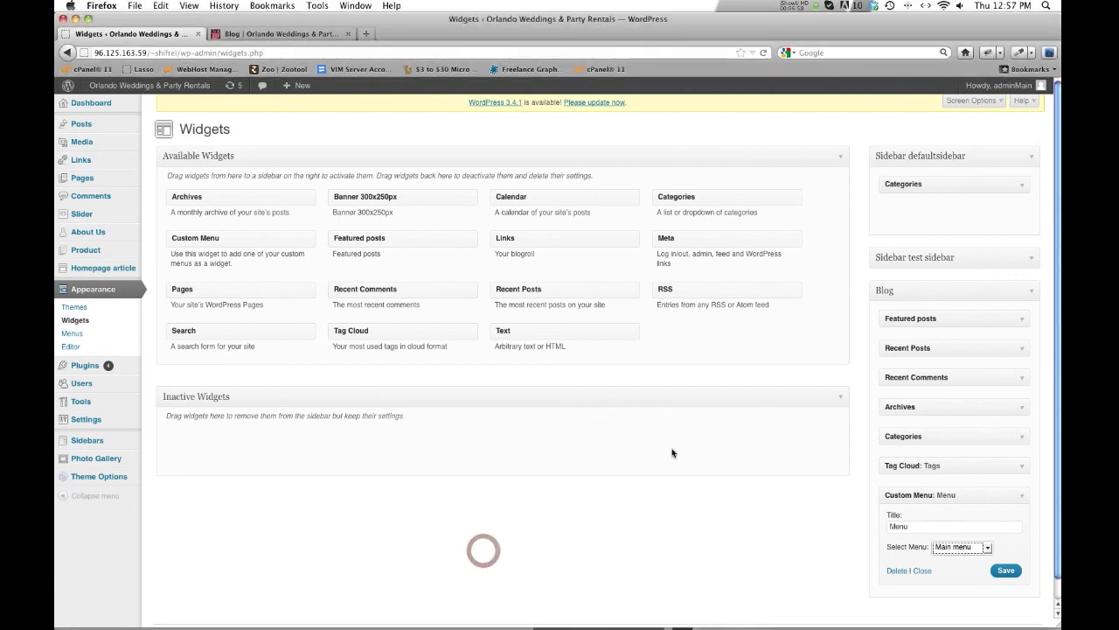
- Look inside the Sidebar test sidebar area, close it again, and collapse the Sidebar defaultsidebar area
click(1031, 260)
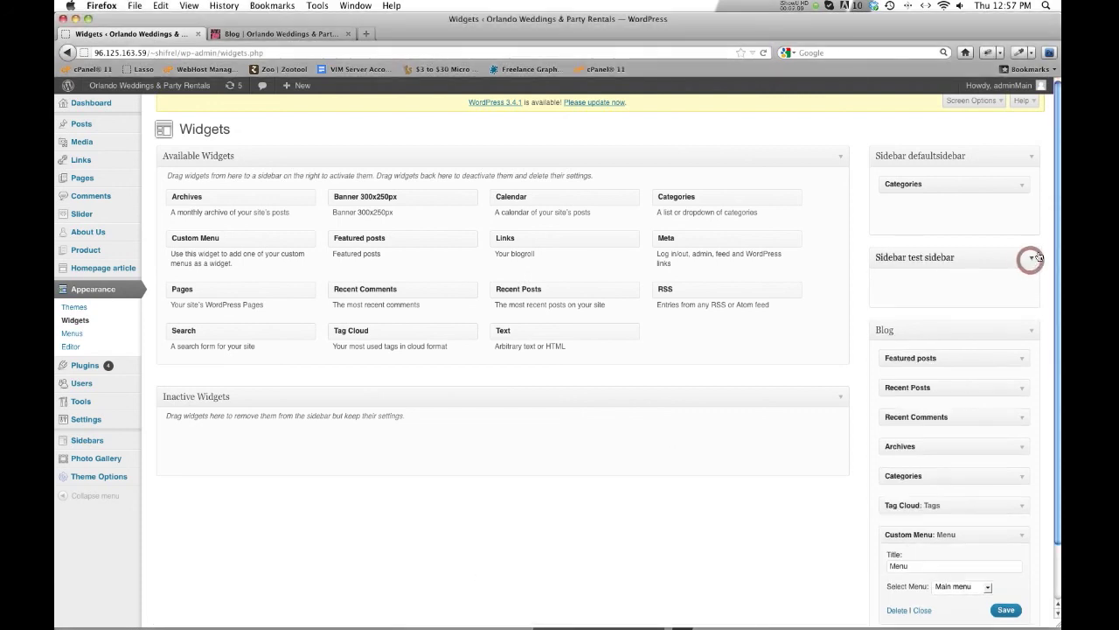
click(1032, 261)
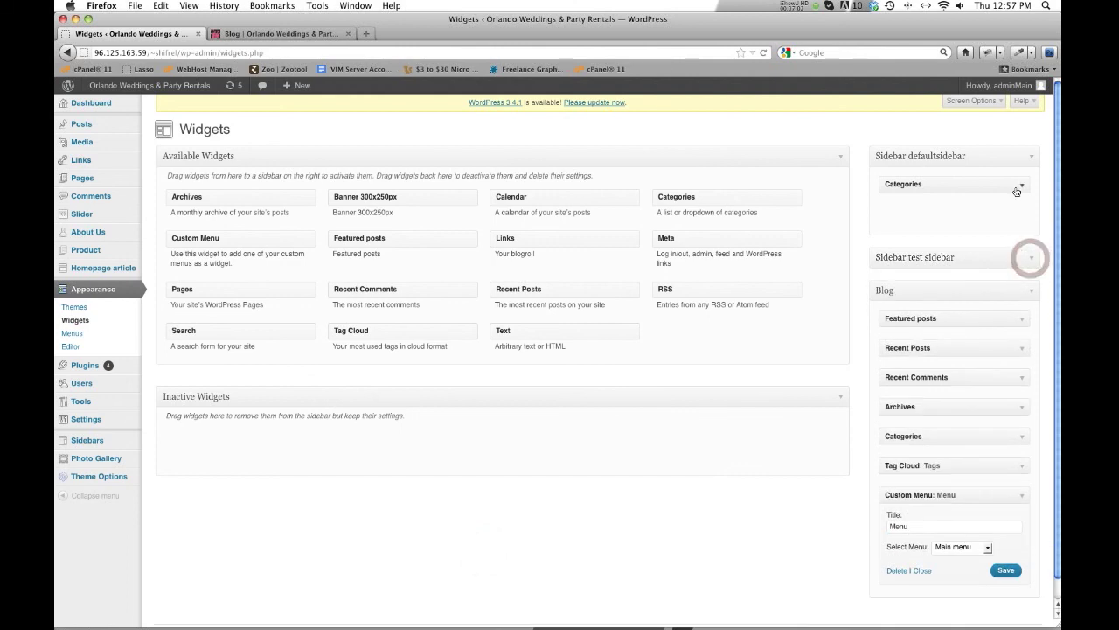
click(1031, 157)
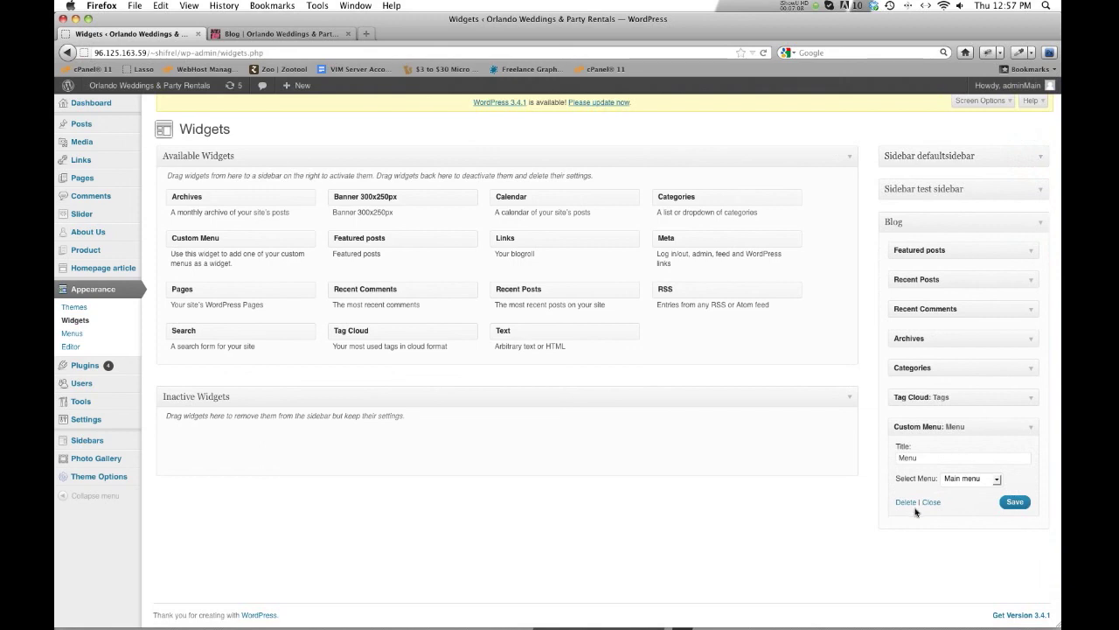
- Switch the Blog sidebar's Custom Menu widget from Main menu to the newly created second menu and save the widget
click(996, 486)
click(978, 498)
click(1014, 503)
- Reload the live Blog page and examine the links in the sidebar's Menu section, including the Google link
click(273, 35)
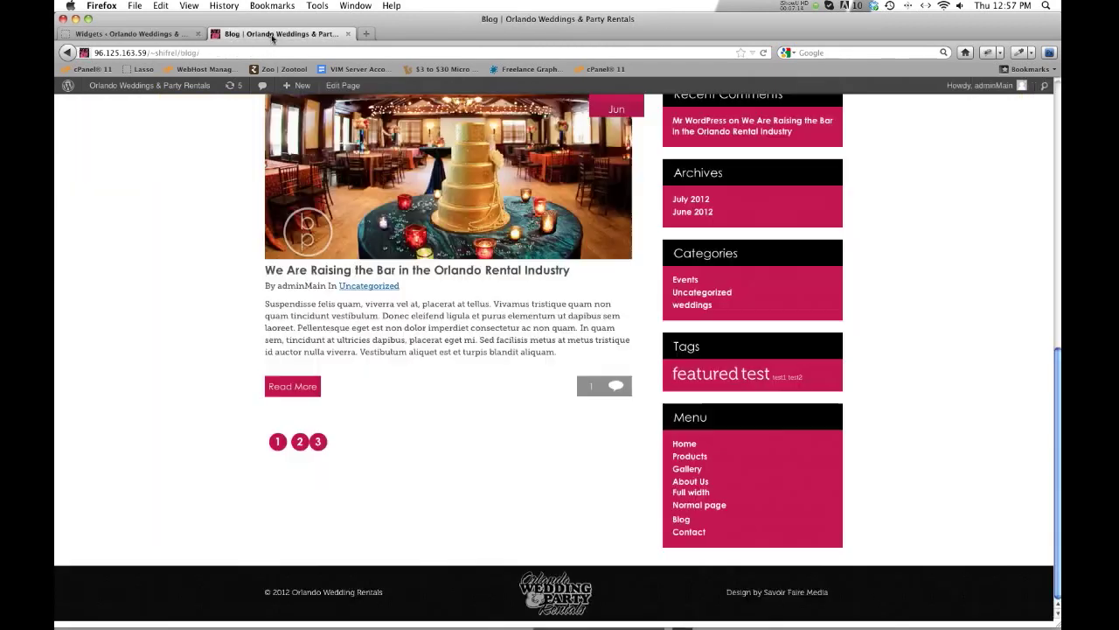
click(763, 53)
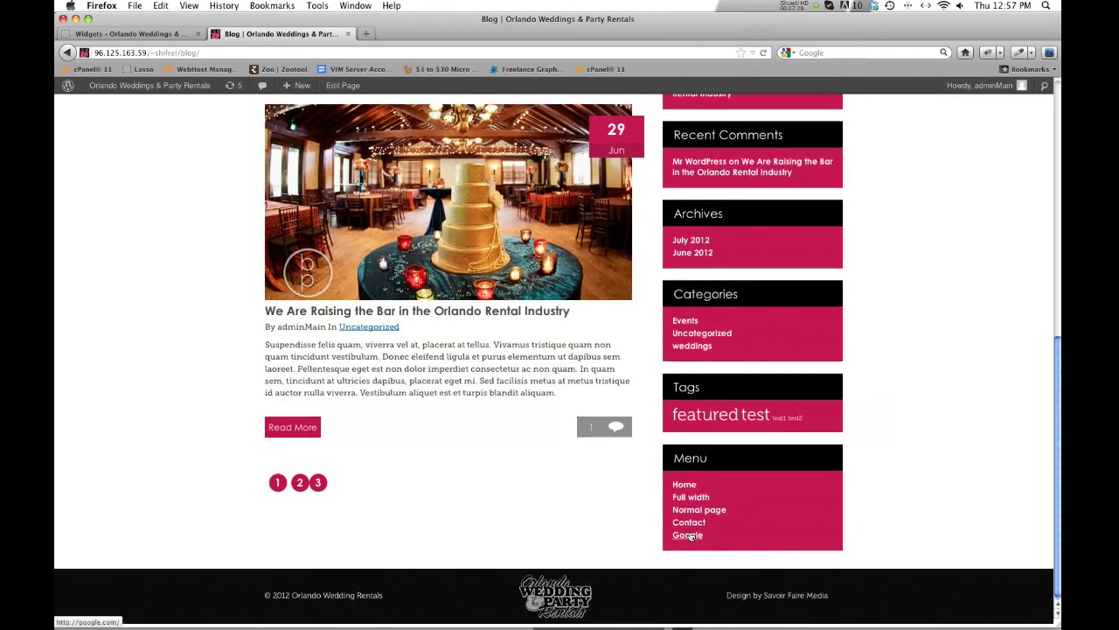
- Return to the Widgets settings and delete the Custom Menu widget from the Blog sidebar
click(162, 32)
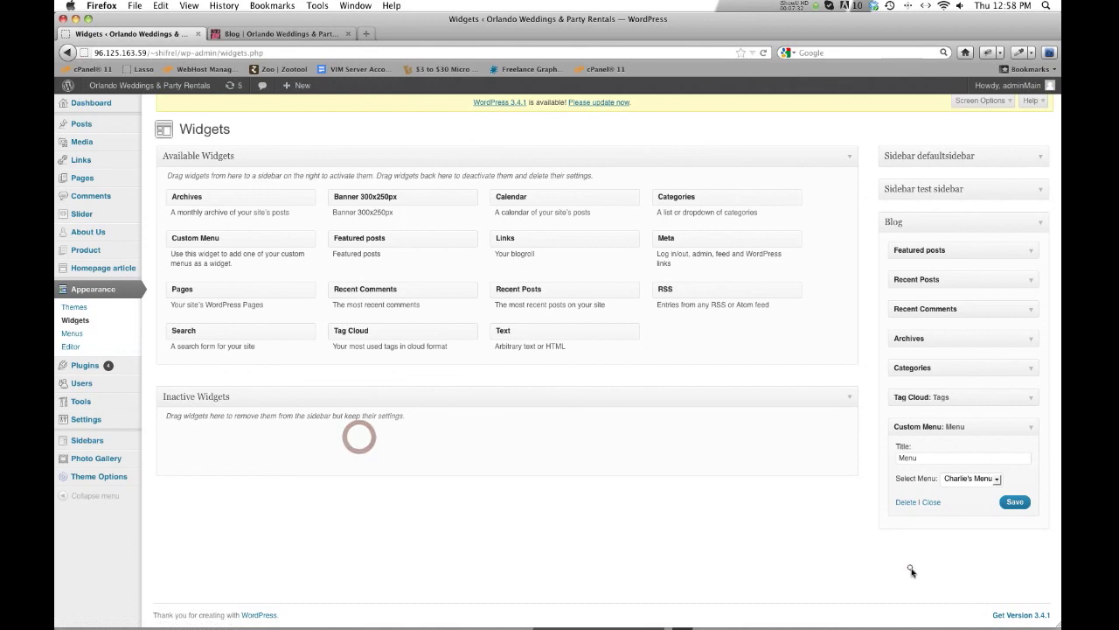
click(904, 503)
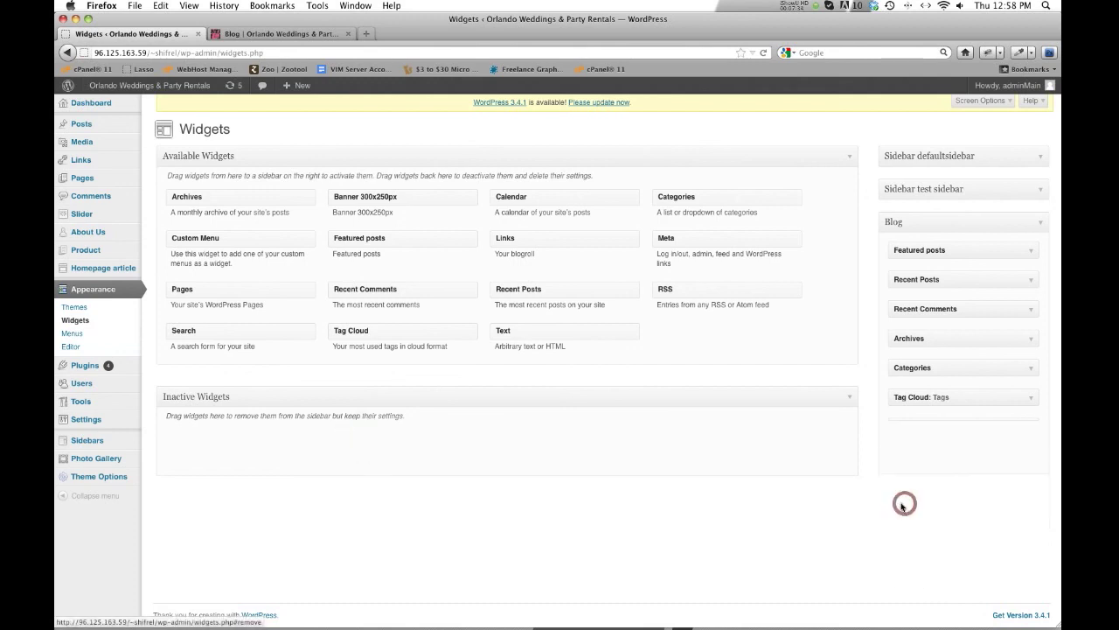